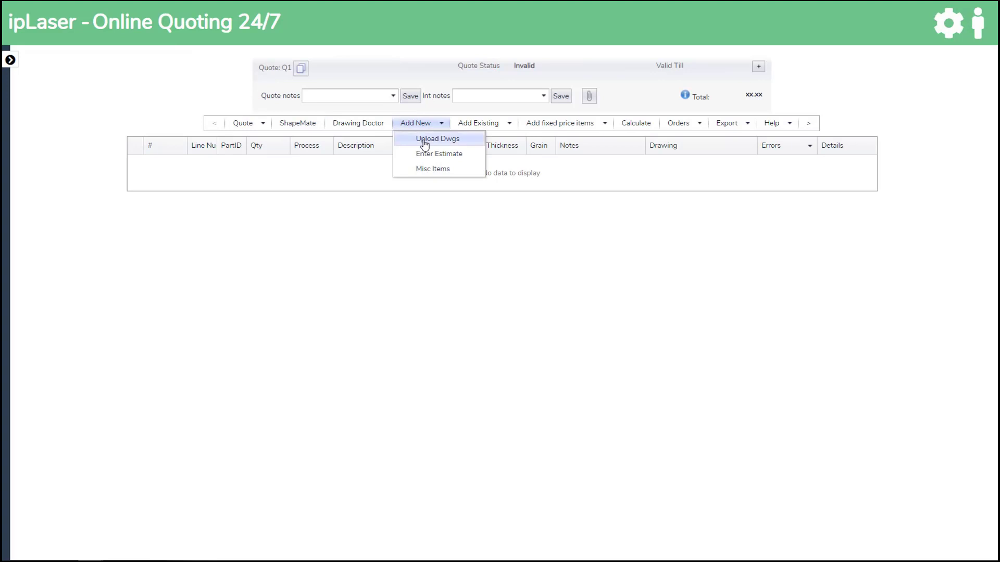
# - Start a drawing upload with defaults of Mild Steel, Pickled and Oiled, thickness 0.2500 and quantity 10
pyautogui.click(425, 139)
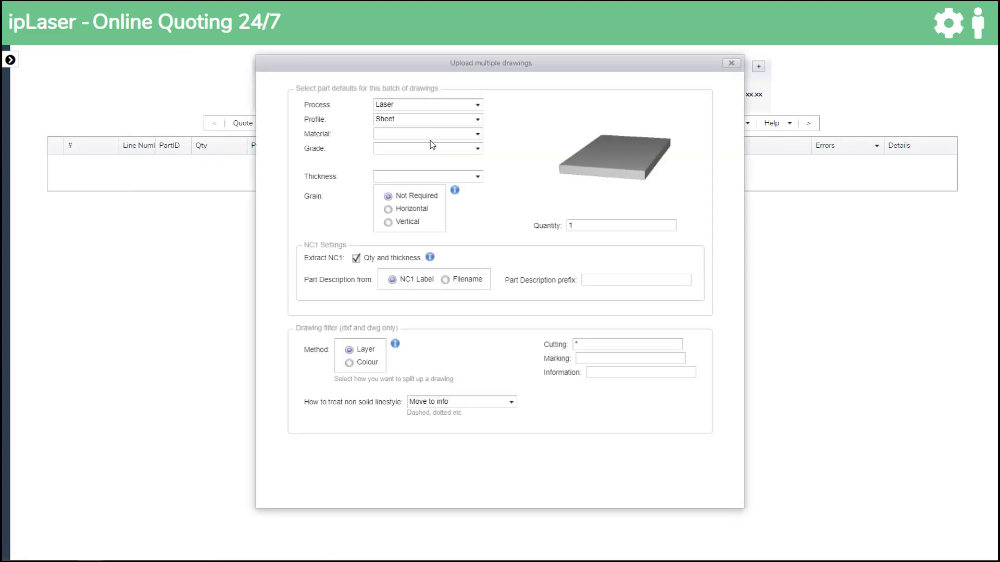
pyautogui.click(478, 136)
pyautogui.click(401, 145)
pyautogui.click(478, 150)
pyautogui.click(447, 170)
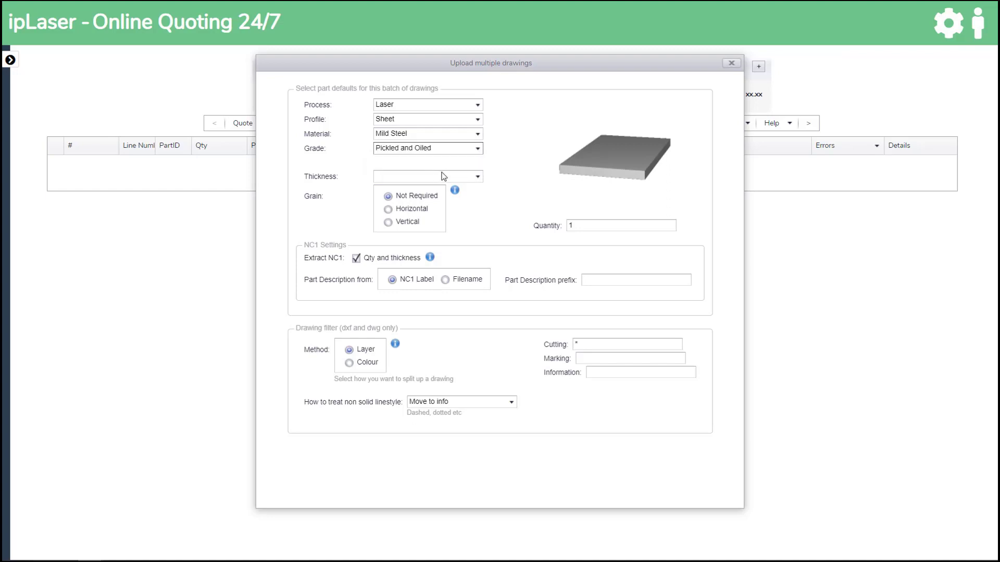
pyautogui.click(477, 178)
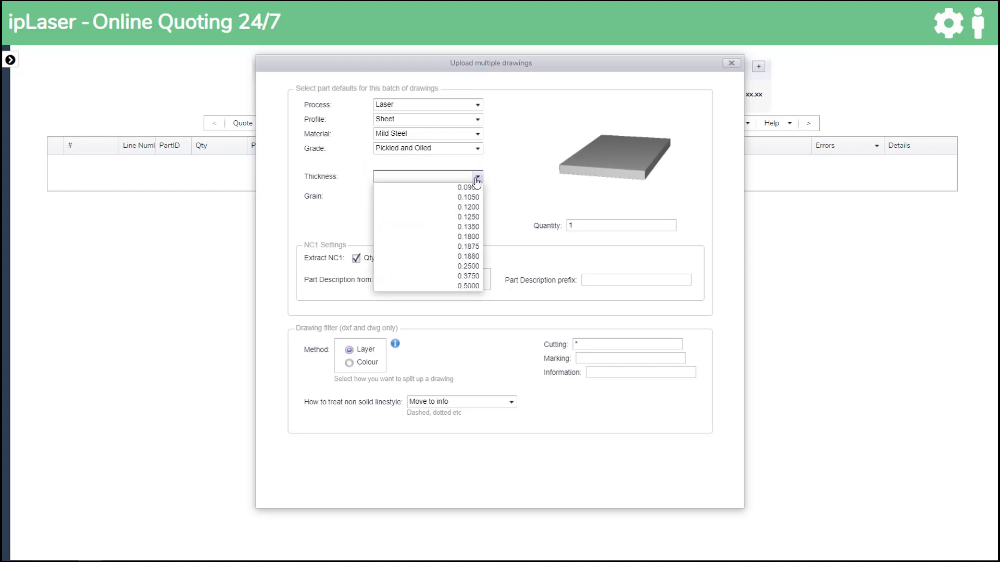
pyautogui.click(468, 266)
pyautogui.write('0')
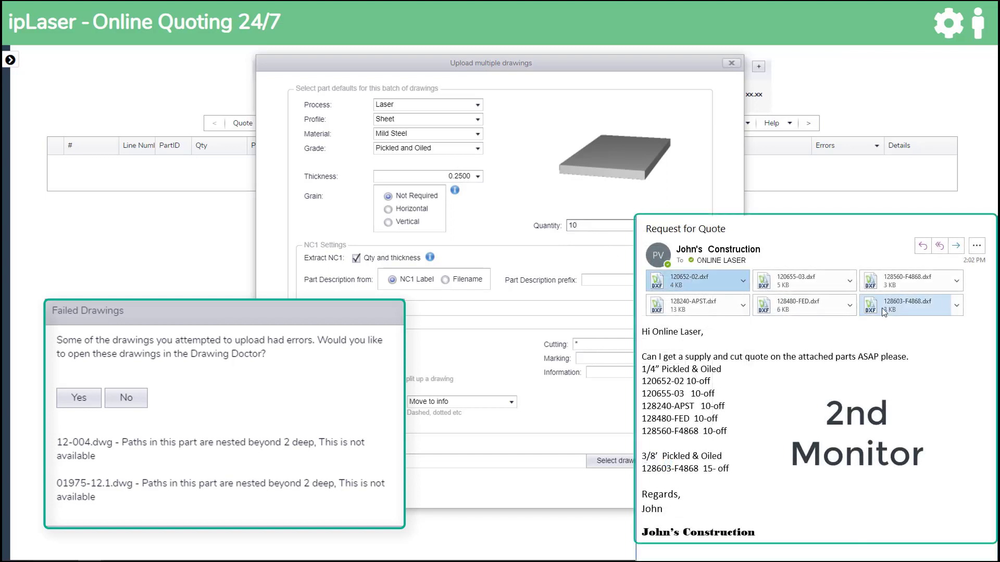
# - Add the DXF attachments from 120652-02.dxf through 128603-F4868.dxf in the quote request e-mail to the upload
pyautogui.keyDown('shift'); pyautogui.click(883, 311); pyautogui.keyUp('shift')
pyautogui.moveTo(884, 311); pyautogui.dragTo(513, 462)
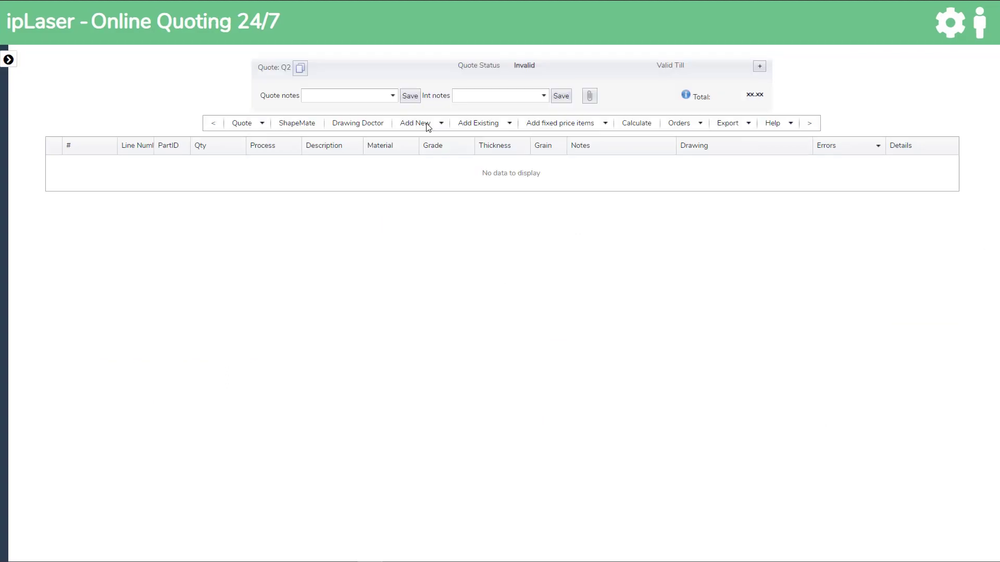
# - Open the Drawing Doctor, load the batch of problem drawings and set it to stay open
pyautogui.click(428, 127)
pyautogui.click(348, 125)
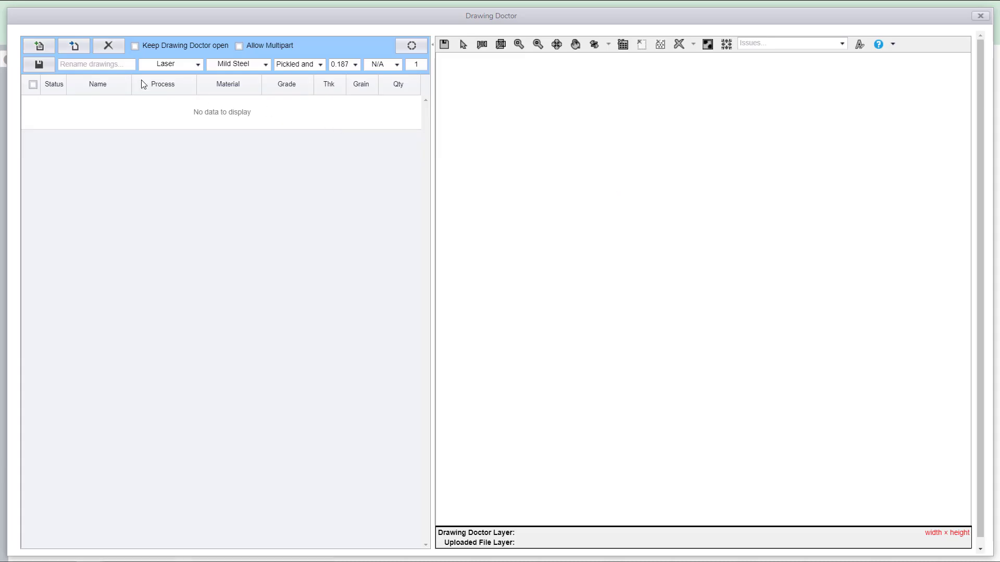
pyautogui.click(42, 47)
pyautogui.moveTo(998, 102); pyautogui.dragTo(517, 311)
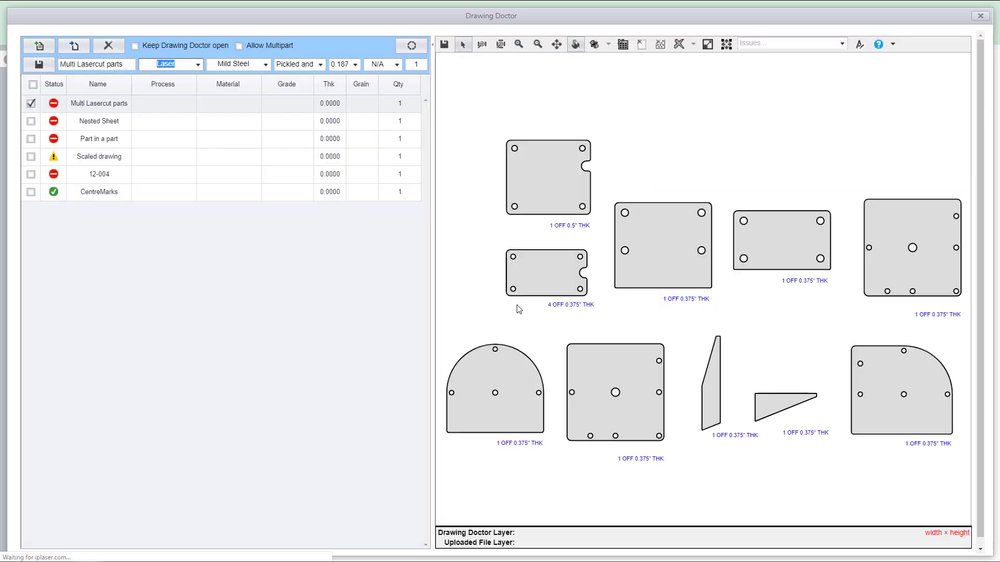
pyautogui.click(148, 47)
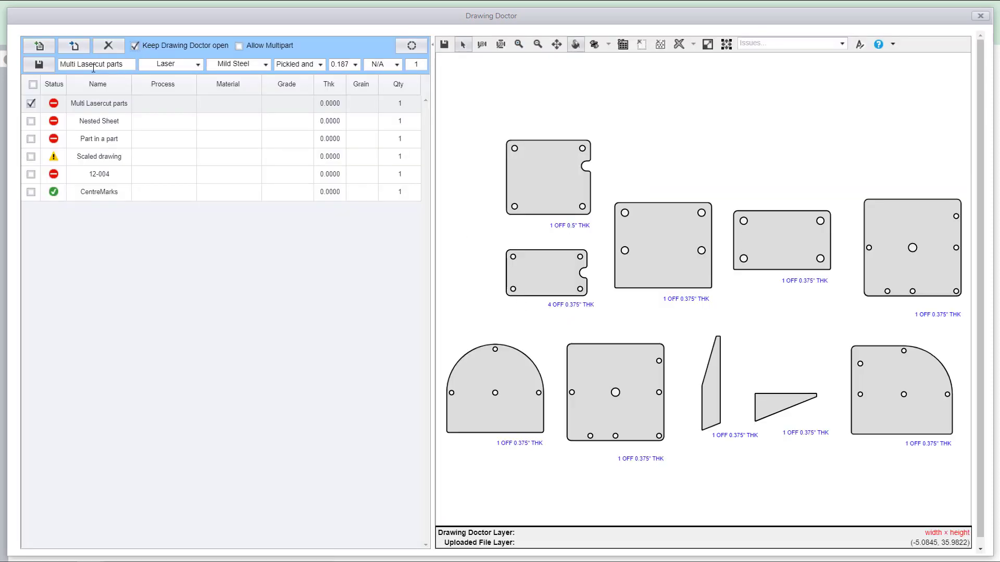
# - Save the CentreMarks drawing as Laser, Mild Steel, Pickled and Oiled, 0.1875, quantity 4, and remove its open inners
pyautogui.click(32, 103)
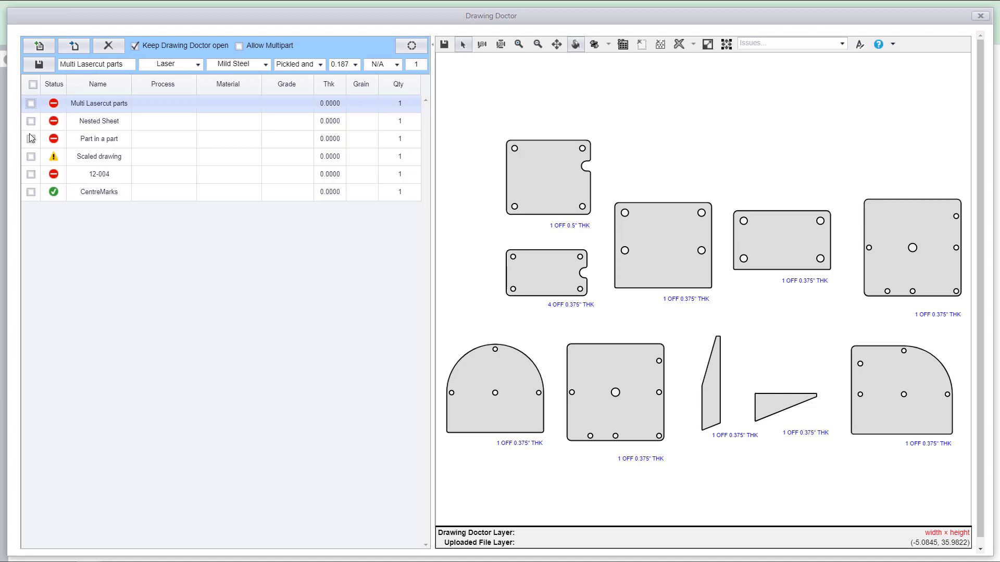
pyautogui.click(31, 192)
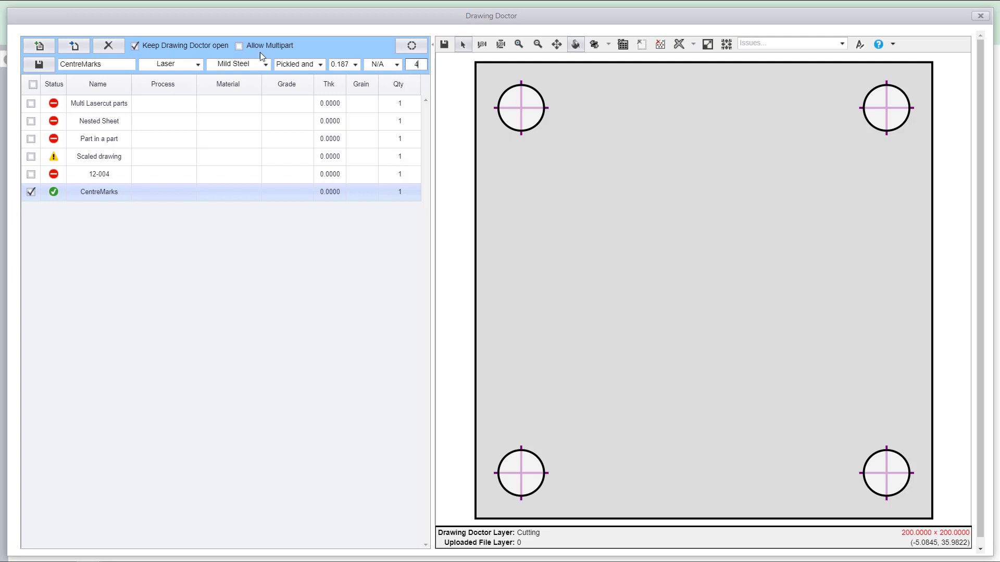
pyautogui.click(38, 64)
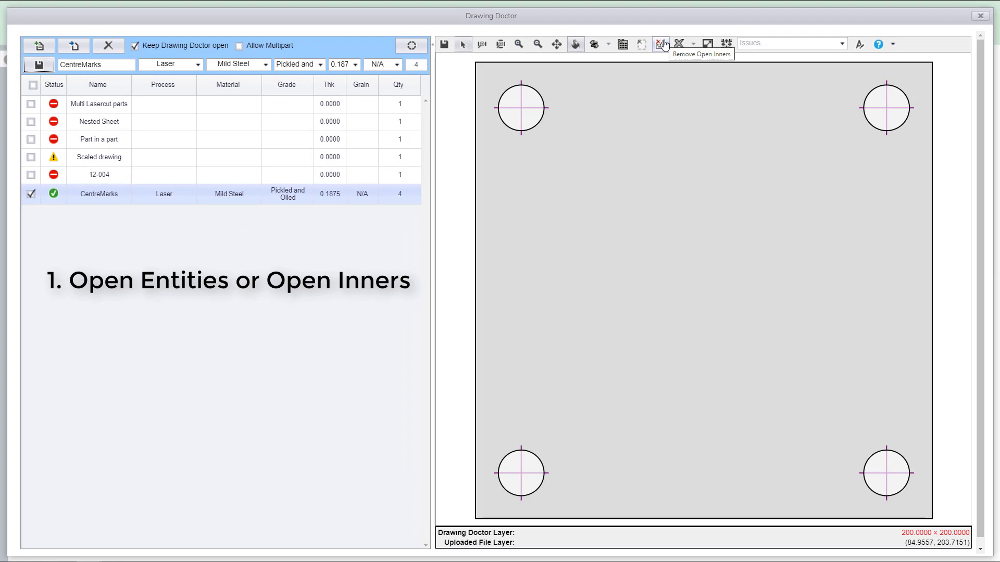
pyautogui.click(662, 45)
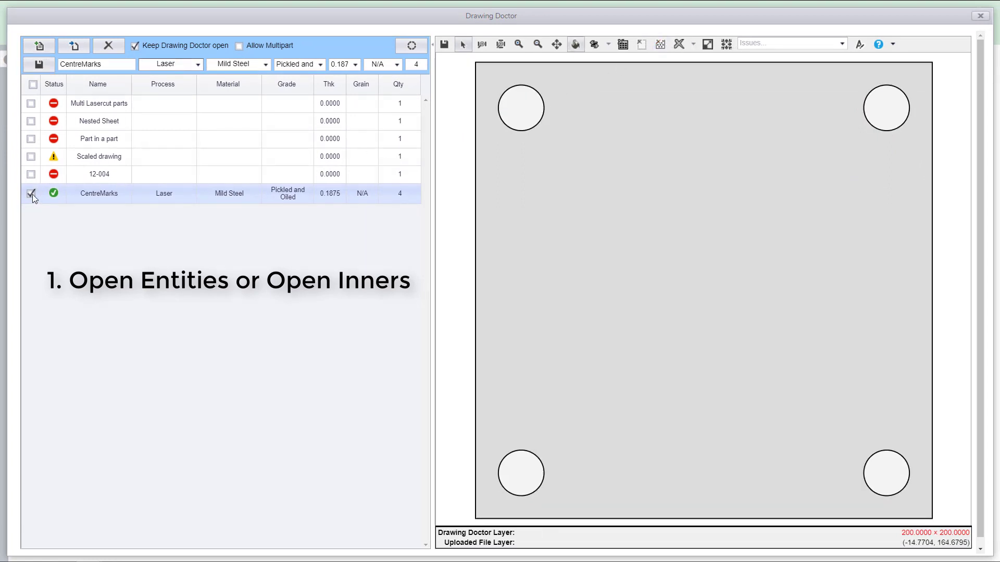
# - Select only the Scaled drawing and apply a scale factor of 4.0 to it
pyautogui.click(31, 174)
pyautogui.click(30, 156)
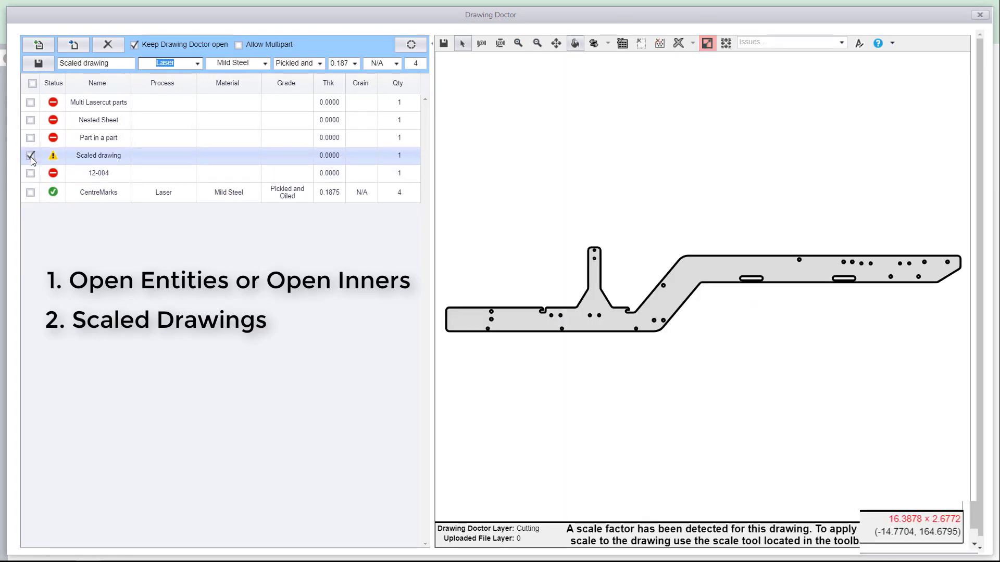
pyautogui.click(706, 47)
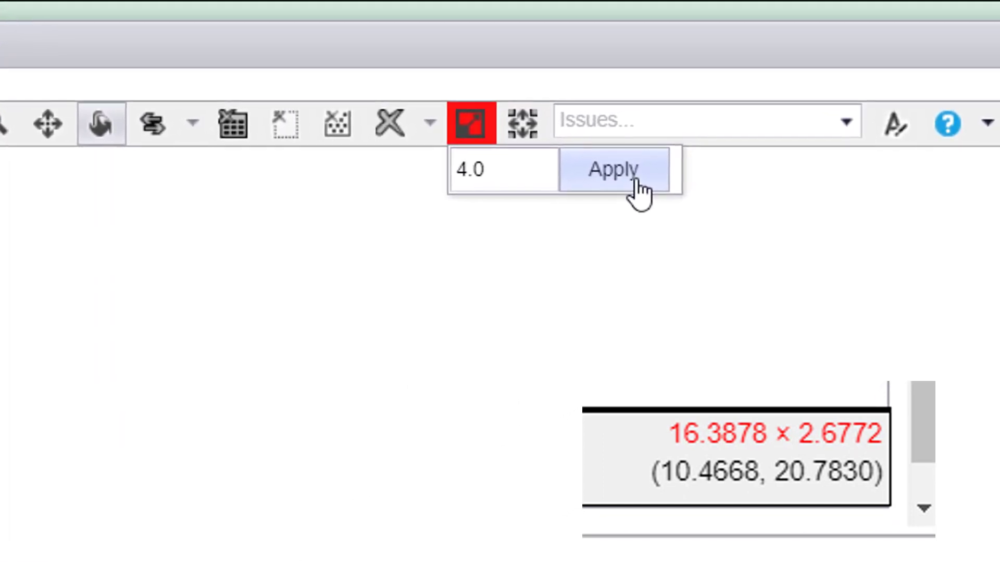
pyautogui.click(637, 183)
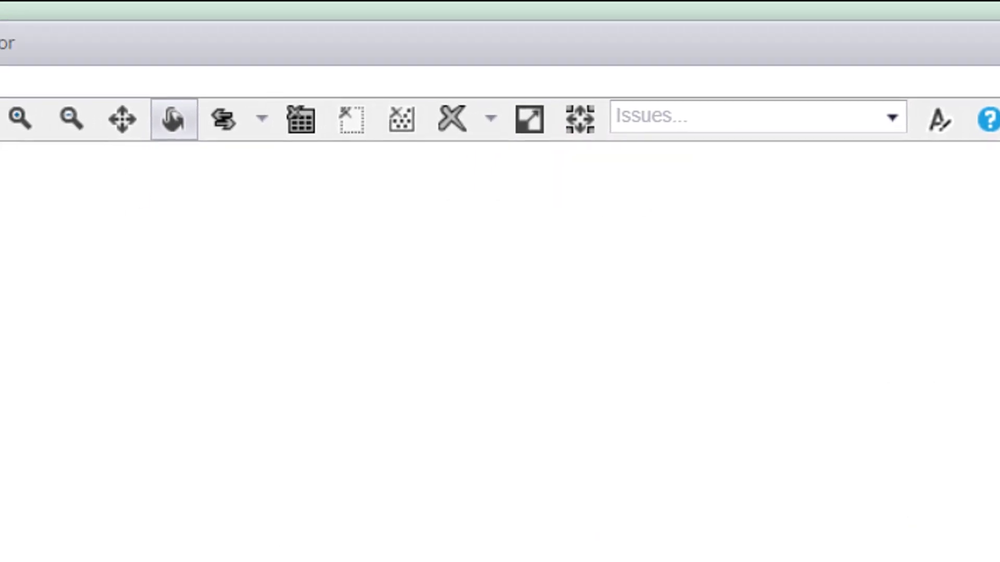
# - Save the Scaled drawing's part details with quantity 2 and add the repaired drawings to the quote
pyautogui.write('2')
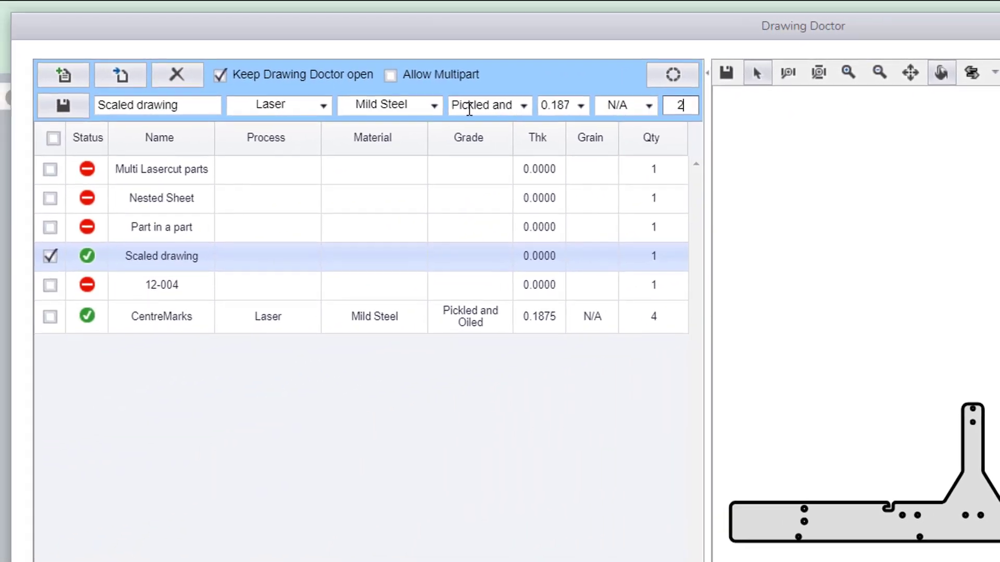
pyautogui.click(64, 109)
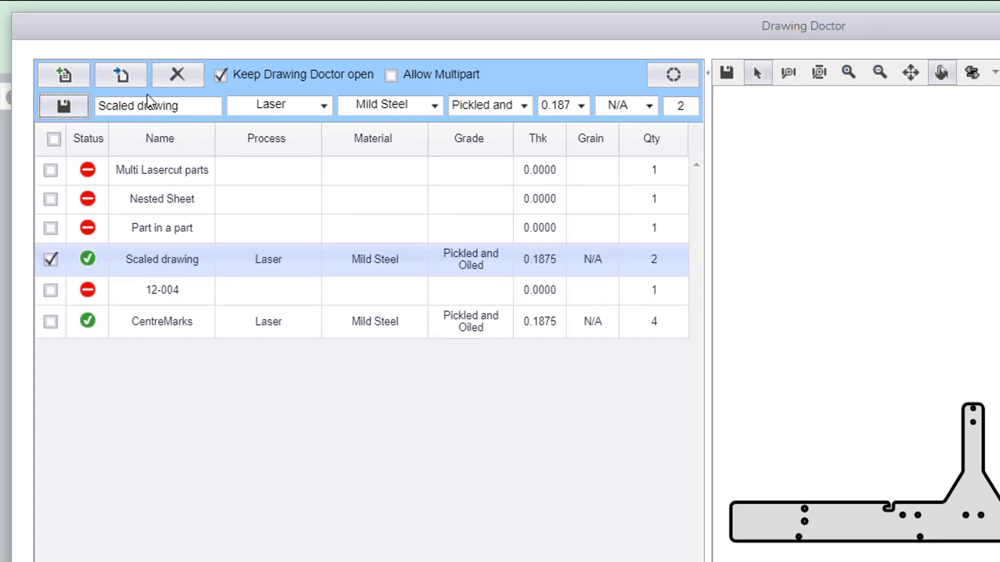
pyautogui.click(129, 81)
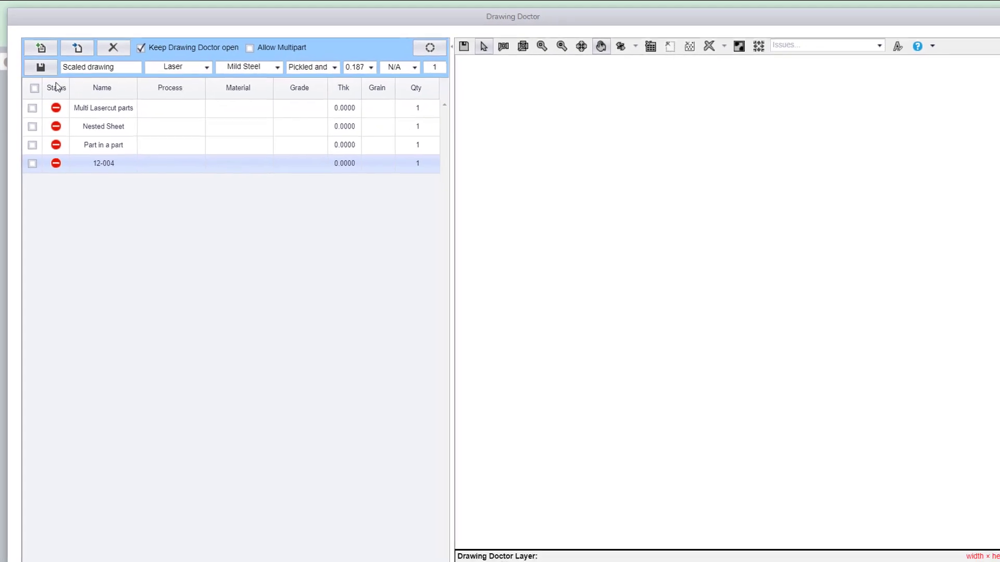
# - Save the part details of the Part in a part drawing with thickness 0.2500 and quantity 10
pyautogui.click(39, 146)
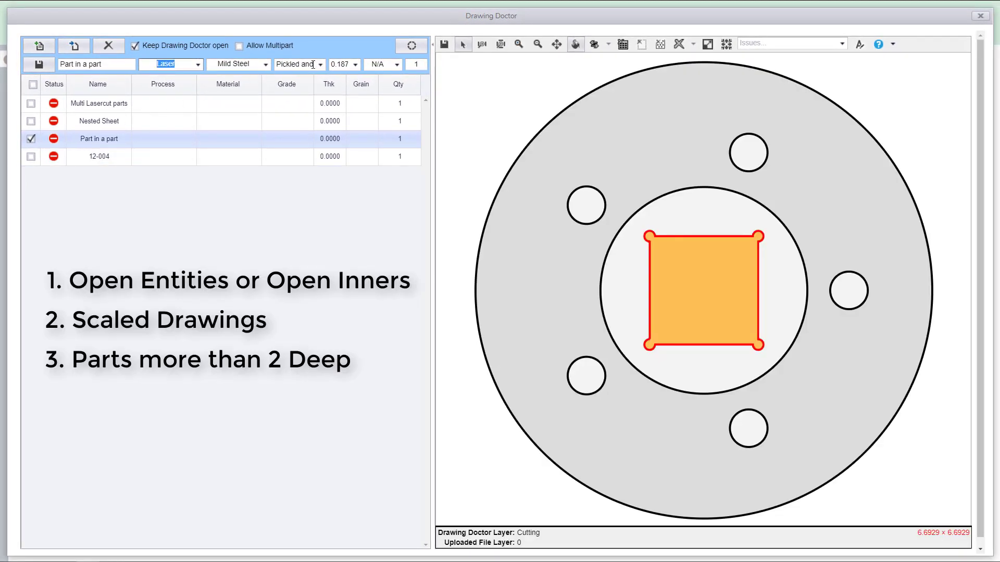
pyautogui.click(355, 65)
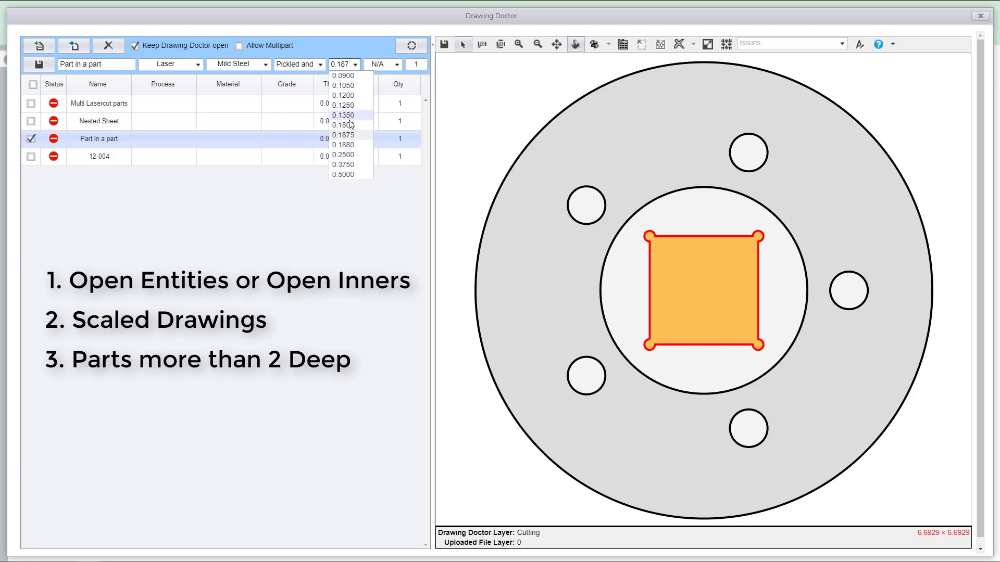
pyautogui.click(343, 155)
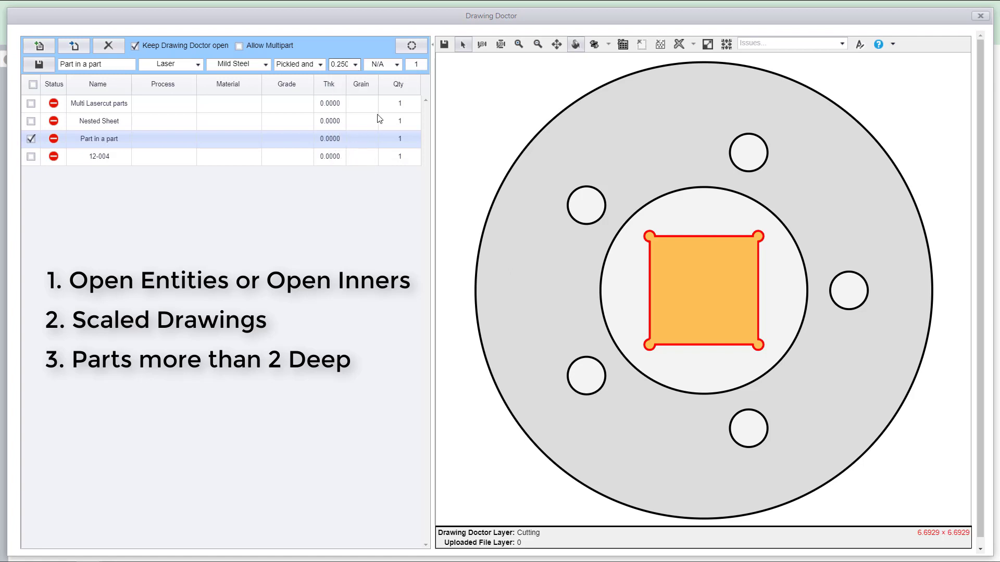
pyautogui.click(425, 64)
pyautogui.click(36, 66)
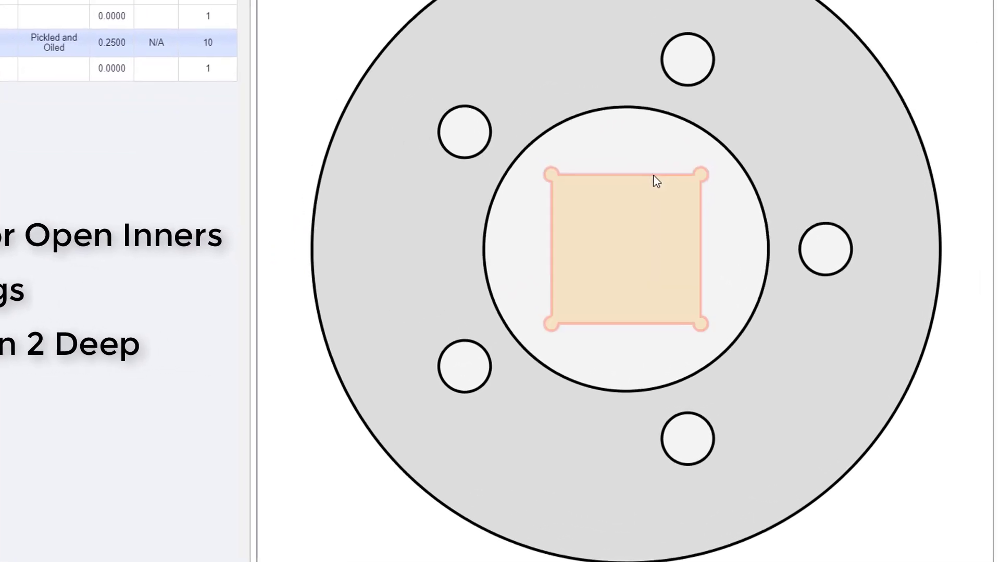
# - Extract the inner square as a new part named Part in a part-1 and add the repaired parts to the quote
pyautogui.rightClick(673, 194)
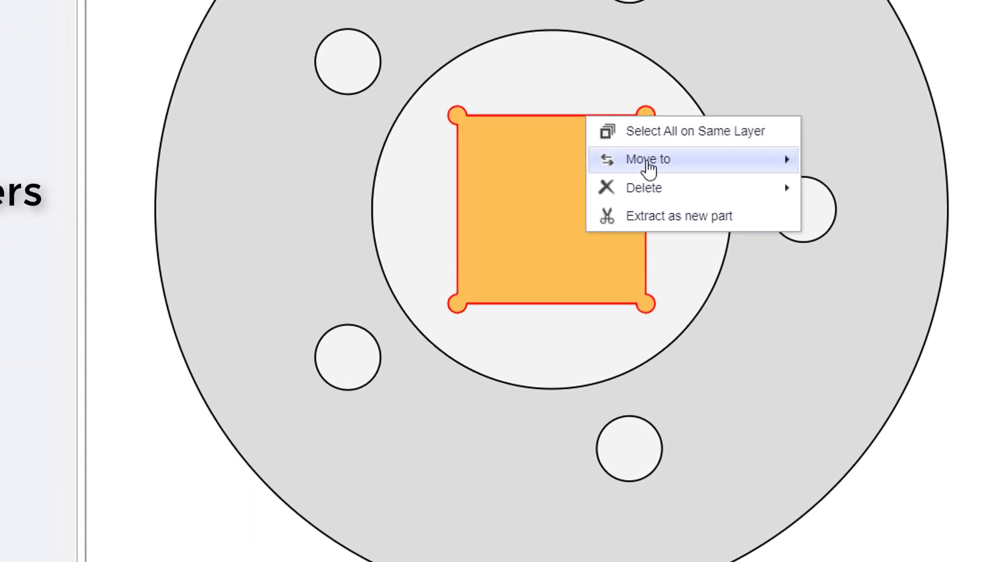
pyautogui.moveTo(677, 198)
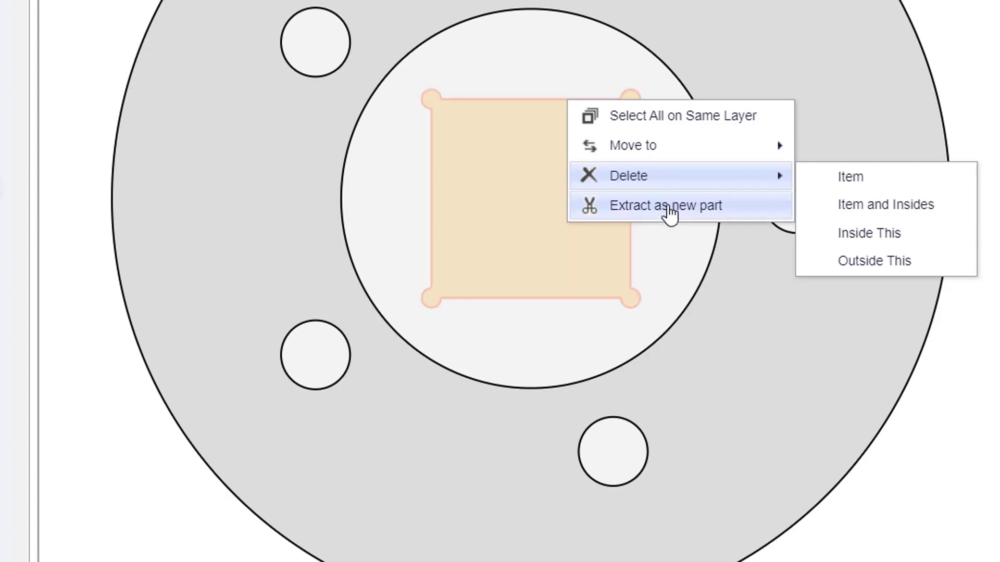
pyautogui.click(670, 206)
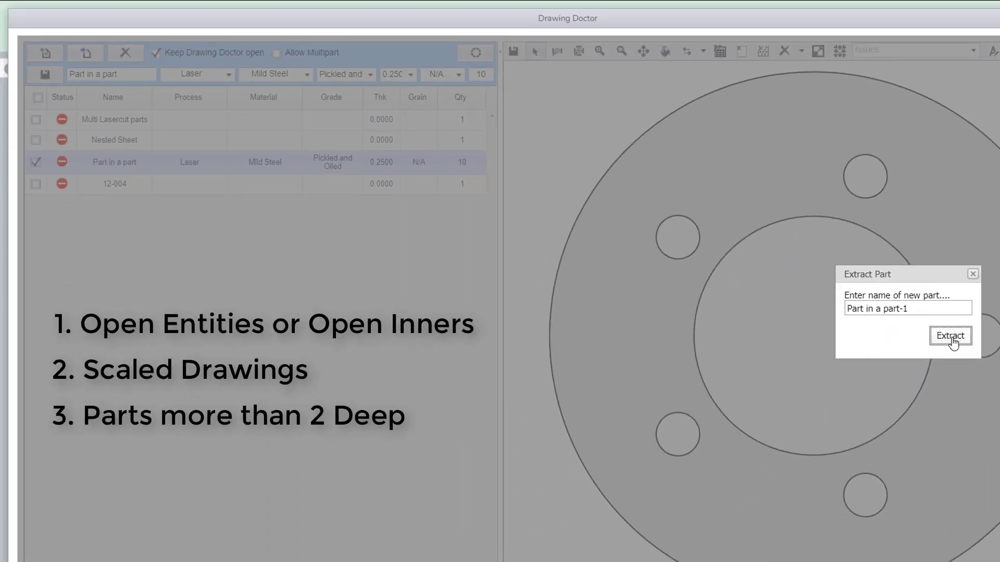
pyautogui.click(950, 336)
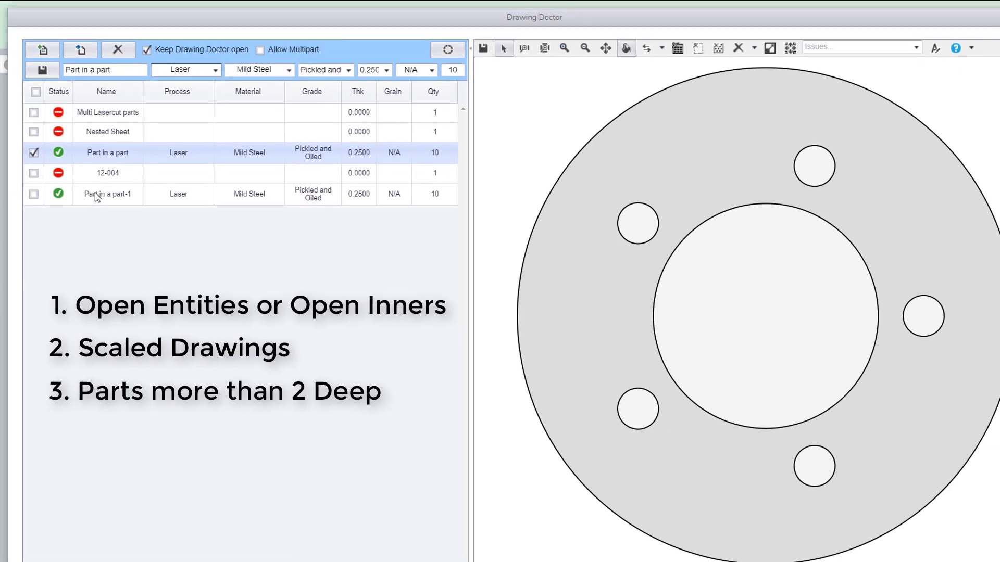
pyautogui.click(99, 206)
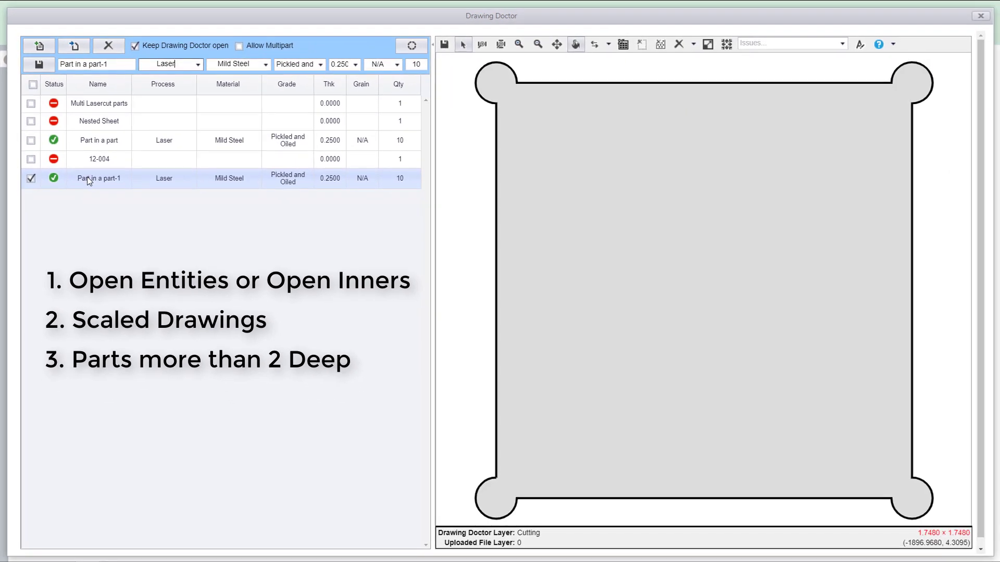
pyautogui.click(75, 48)
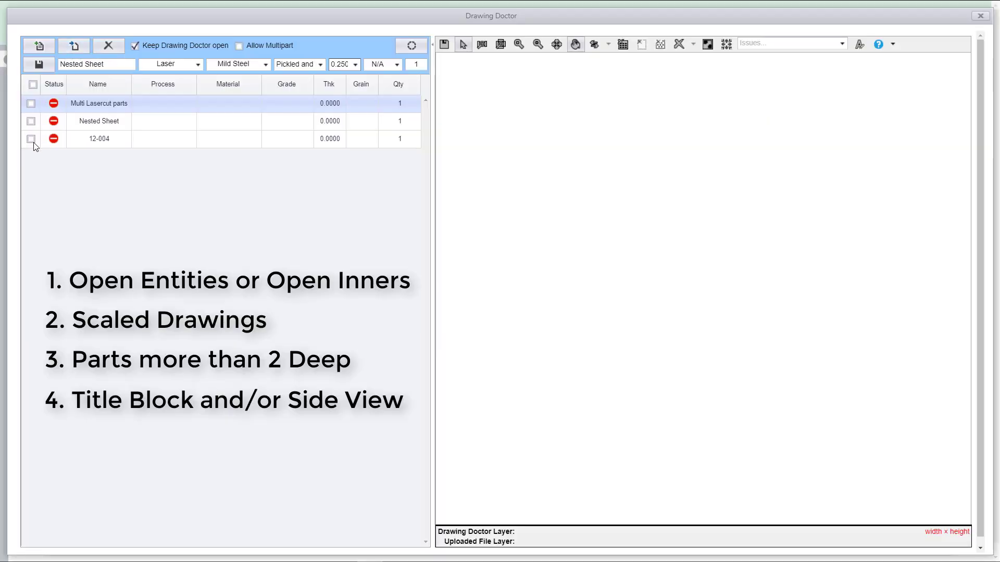
# - Save drawing 12-004 with thickness 0.2500 and quantity 10, and delete everything outside its part profile
pyautogui.click(33, 140)
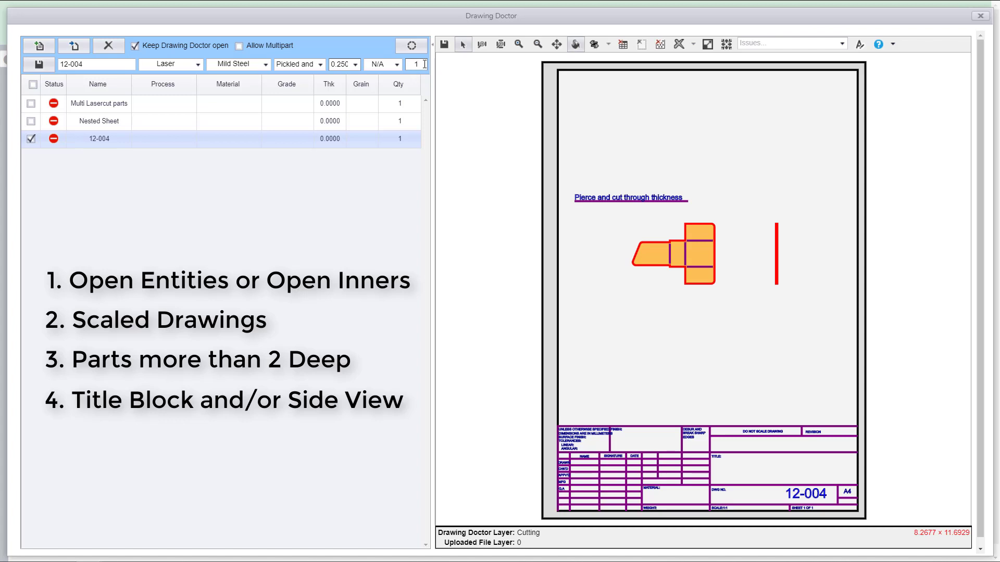
pyautogui.click(38, 65)
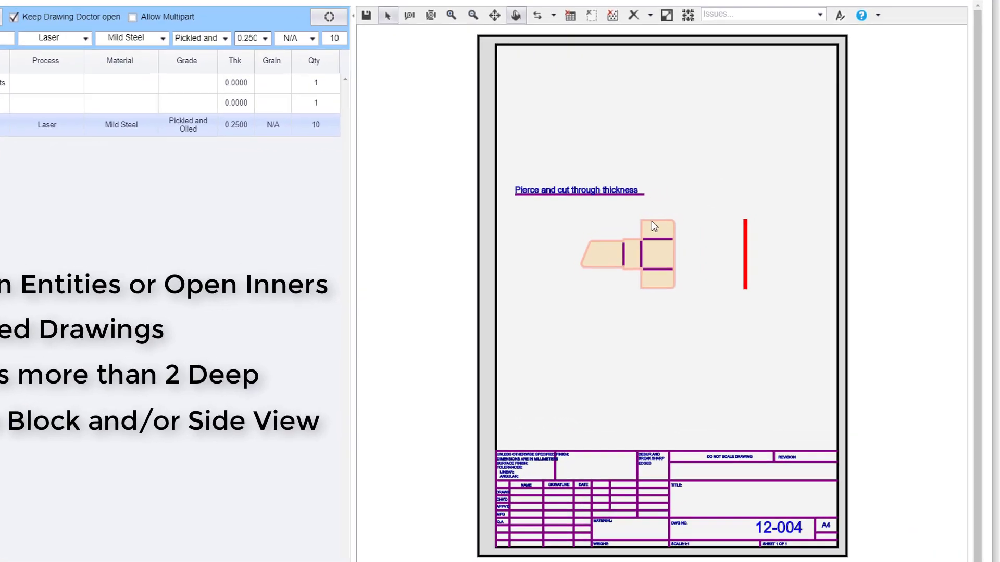
pyautogui.rightClick(692, 227)
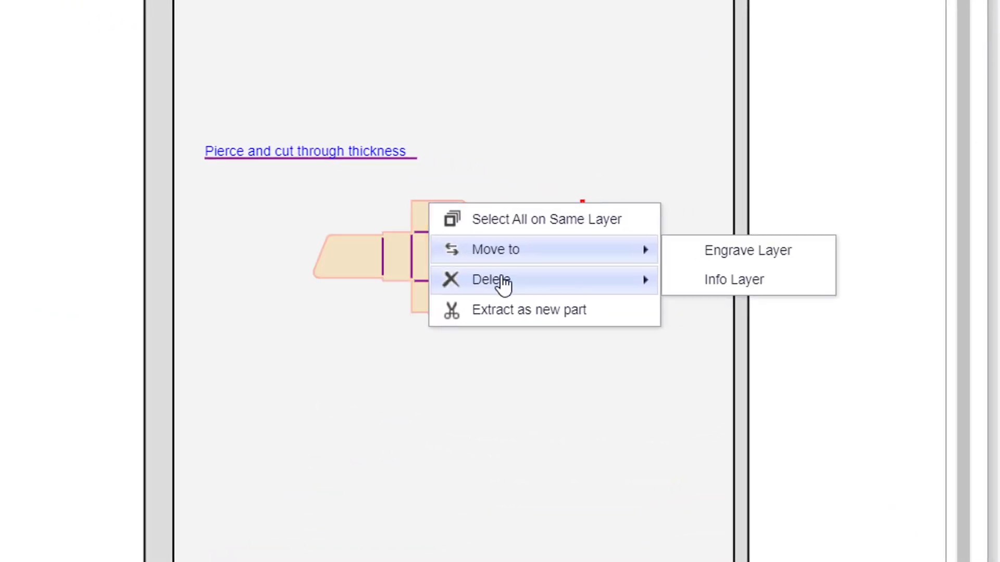
pyautogui.moveTo(502, 281)
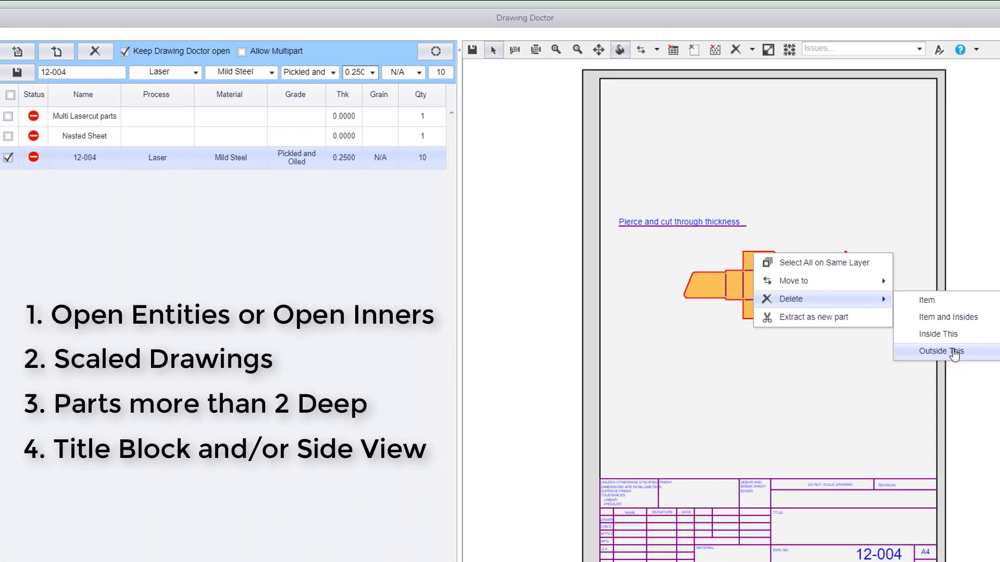
pyautogui.click(763, 367)
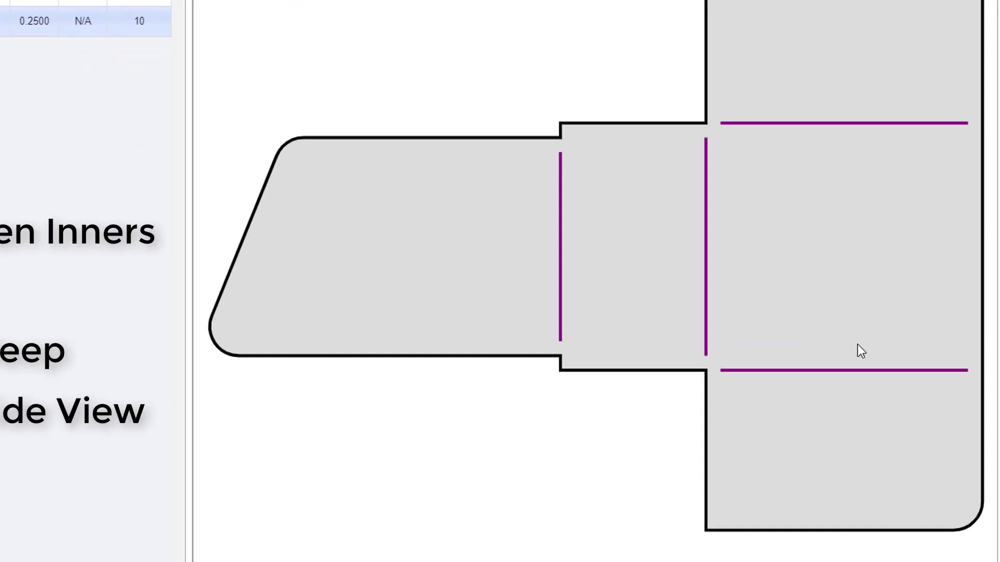
# - Move the horizontal engrave lines inside the 12-004 part to the Info Layer
pyautogui.rightClick(837, 365)
pyautogui.moveTo(873, 385)
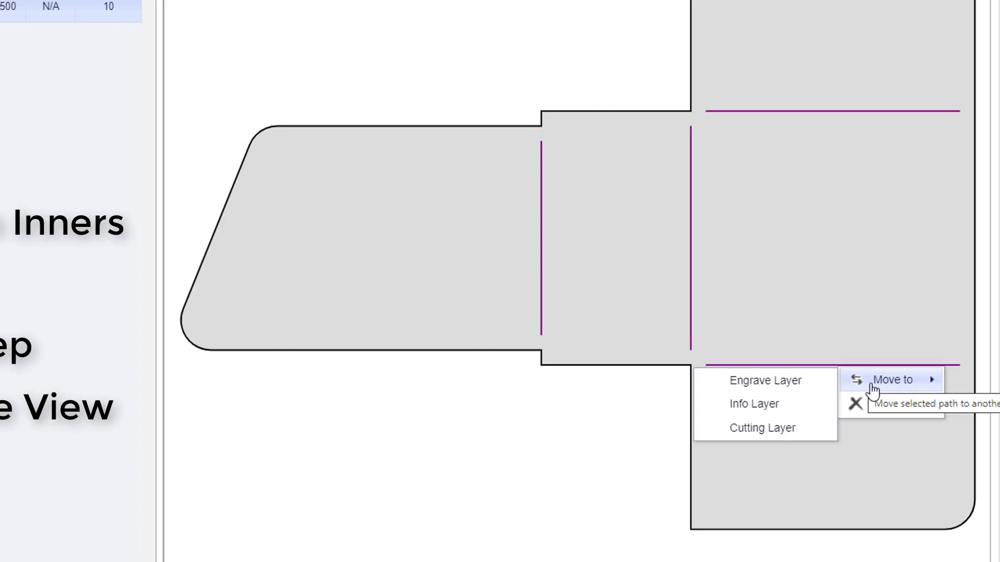
pyautogui.click(770, 411)
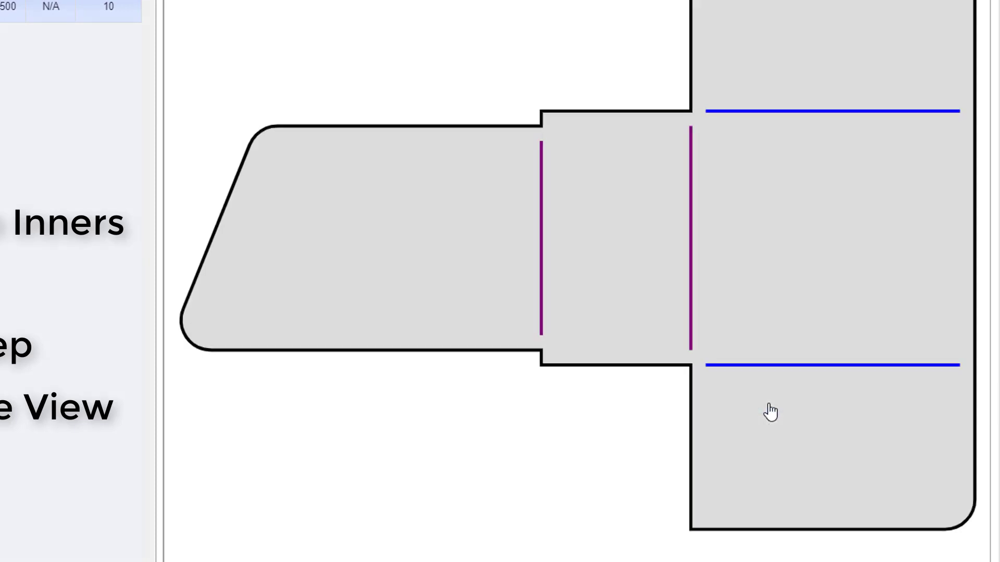
# - Move the two vertical lines inside the 12-004 part to the Engrave Layer and send the repaired drawing to the quote
pyautogui.click(690, 216)
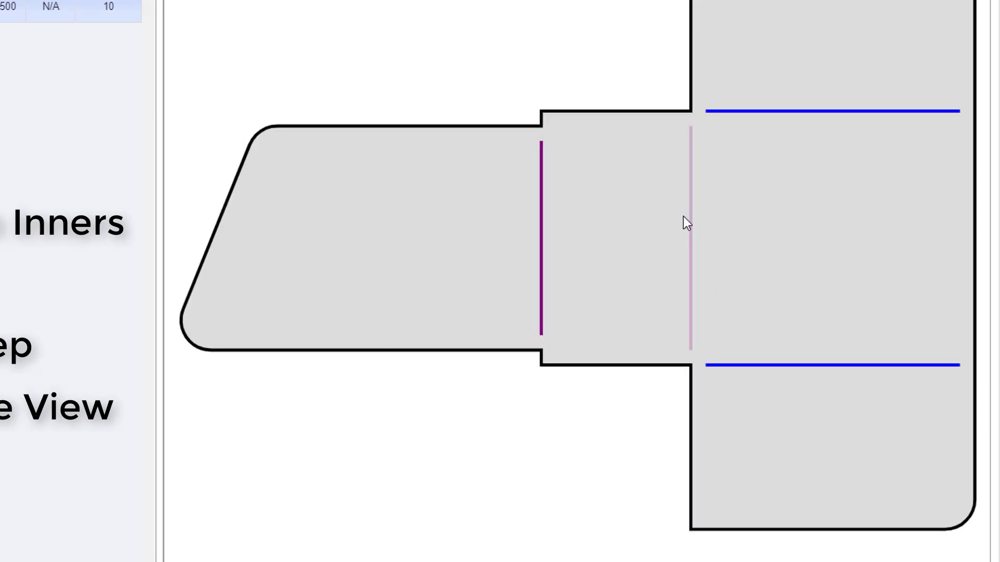
pyautogui.keyDown('ctrl'); pyautogui.click(542, 214); pyautogui.keyUp('ctrl')
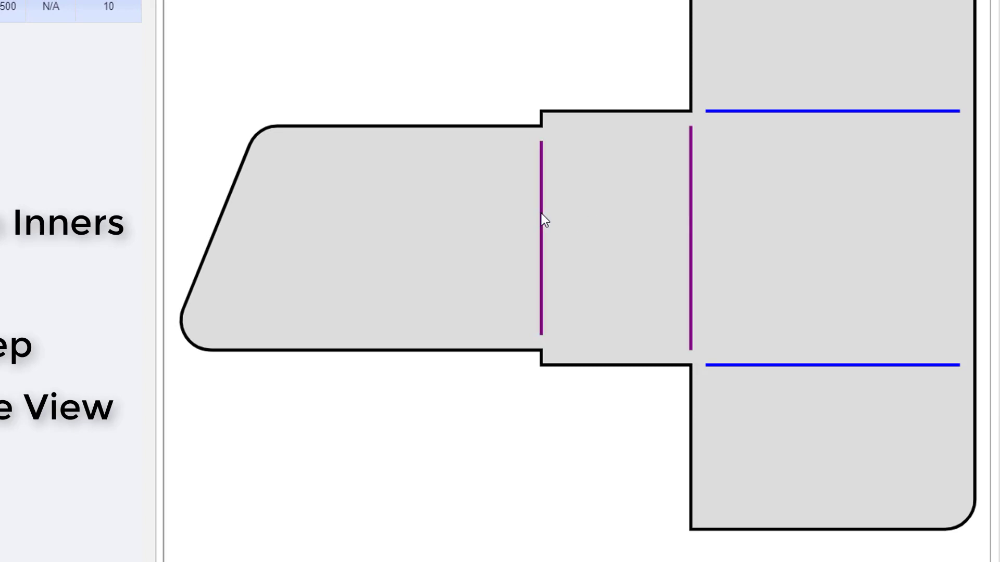
pyautogui.rightClick(542, 214)
pyautogui.moveTo(612, 233)
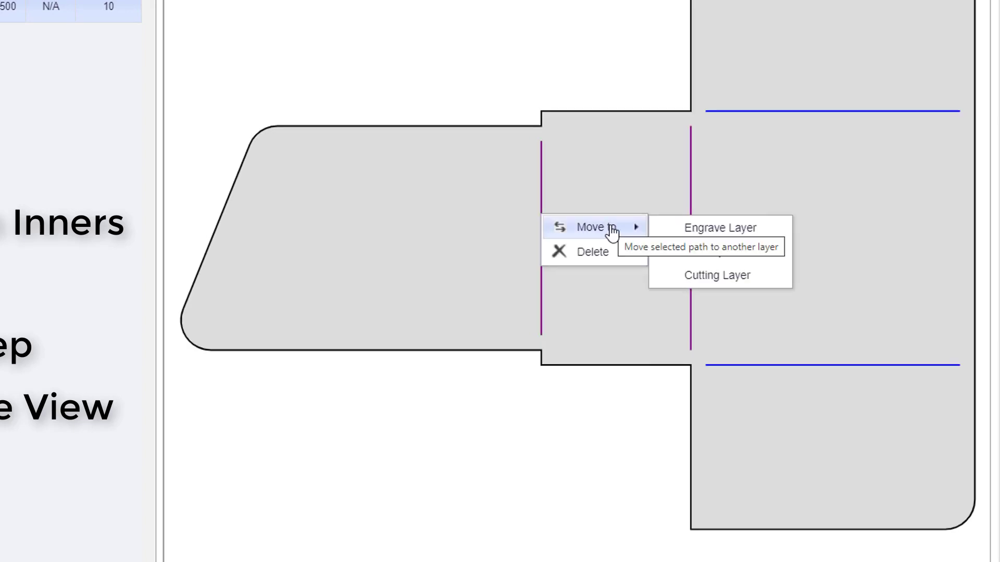
pyautogui.click(703, 230)
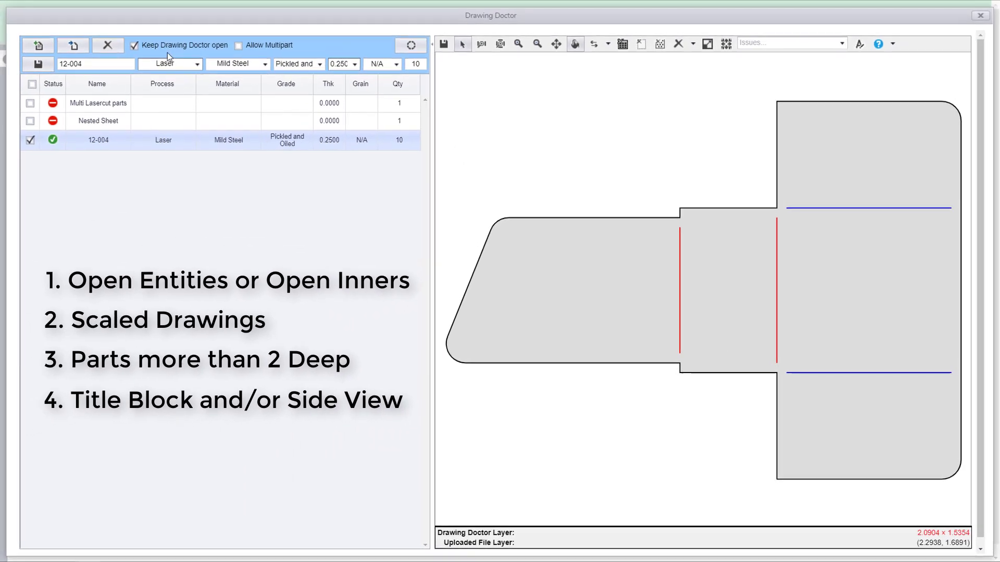
pyautogui.click(21, 26)
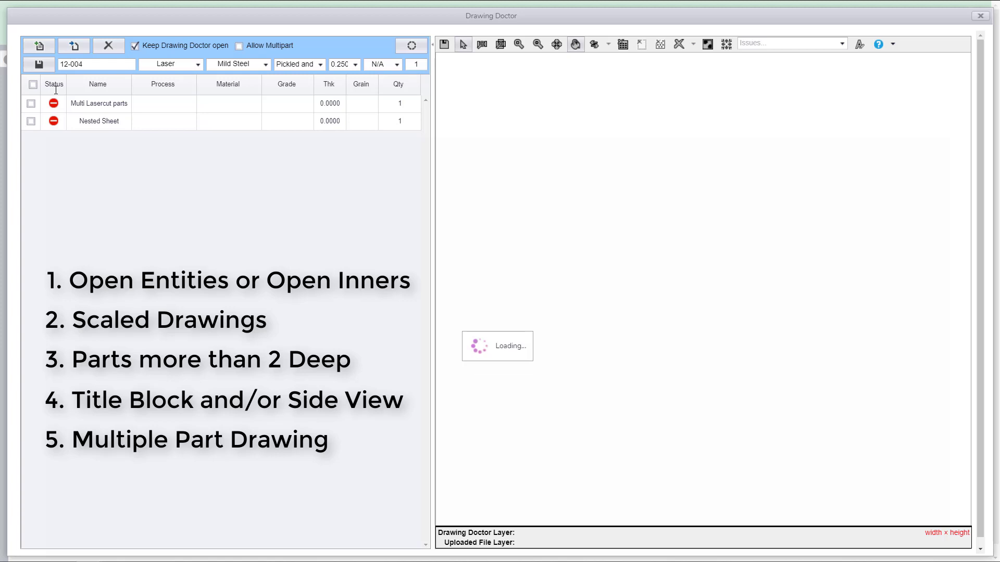
# - Save the Multi Lasercut parts drawing as Laser, Mild Steel, Pickled and Oiled, with thickness 0.5000 and quantity 1
pyautogui.click(37, 103)
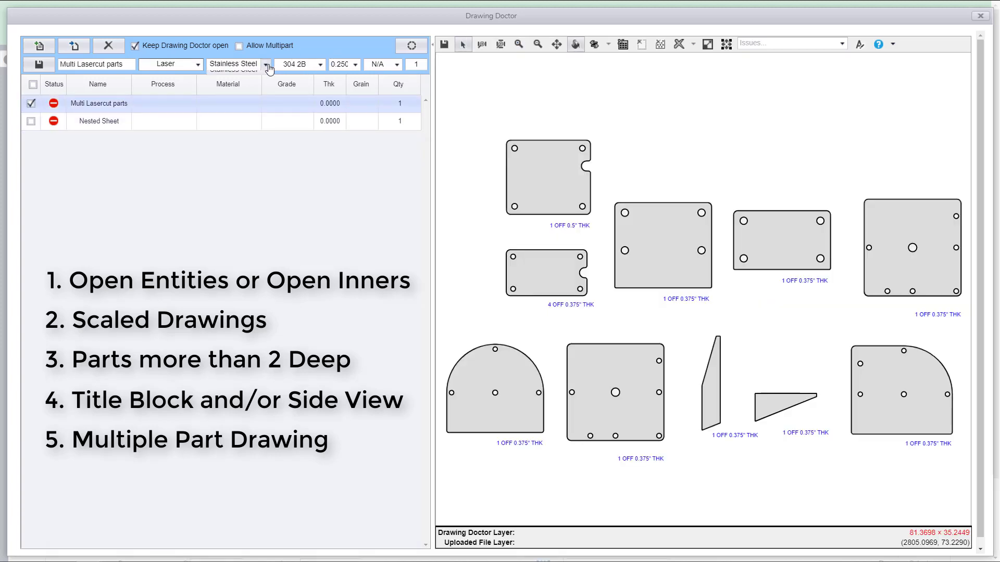
pyautogui.click(234, 85)
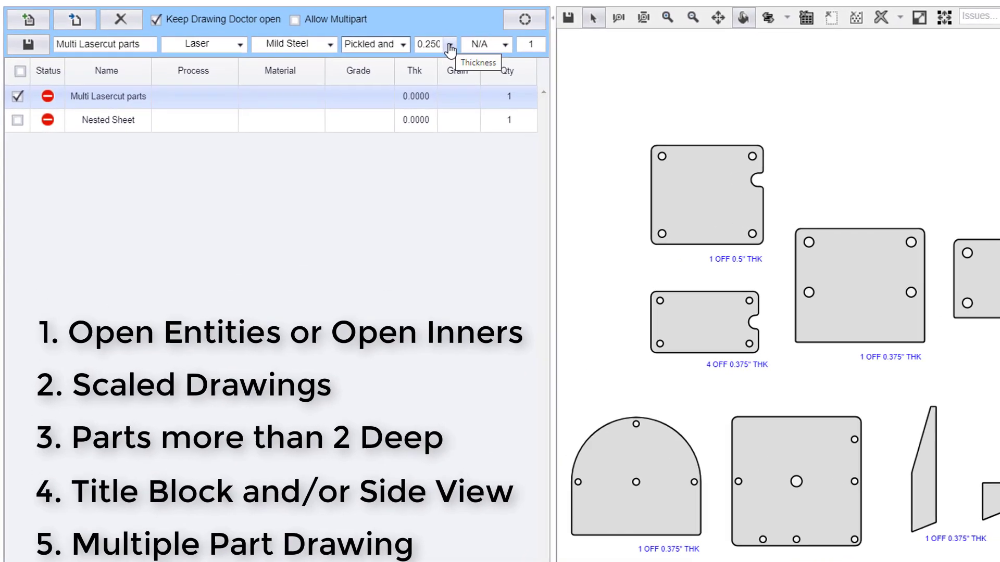
pyautogui.click(450, 47)
pyautogui.click(463, 195)
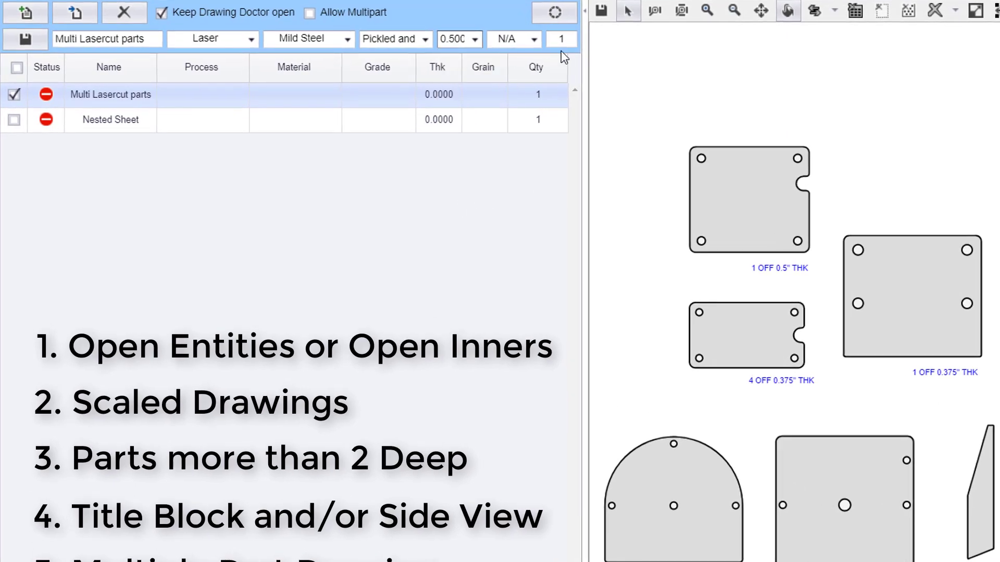
pyautogui.click(24, 42)
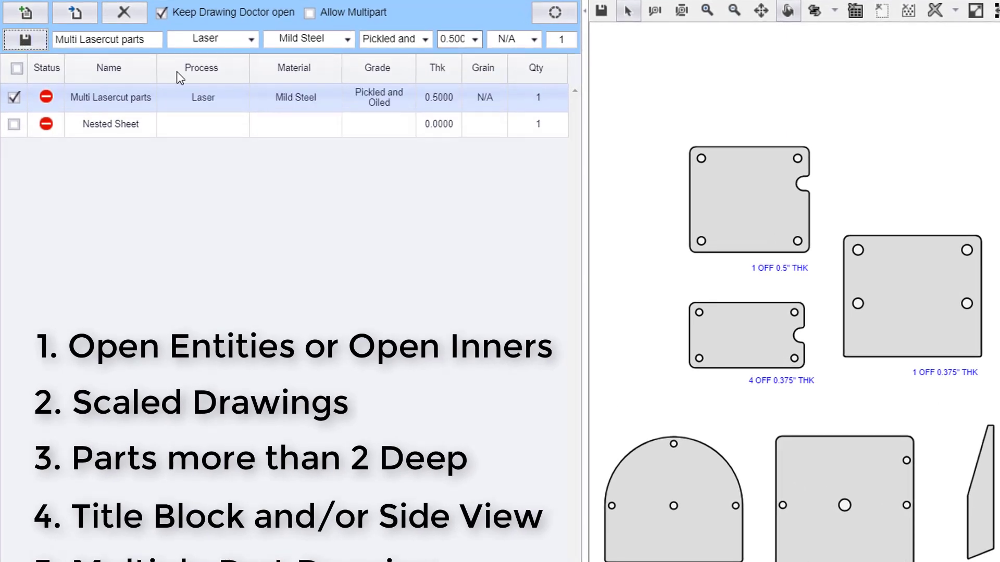
# - Extract the notched plate labelled 1 OFF 0.5" THK as a new part
pyautogui.rightClick(743, 148)
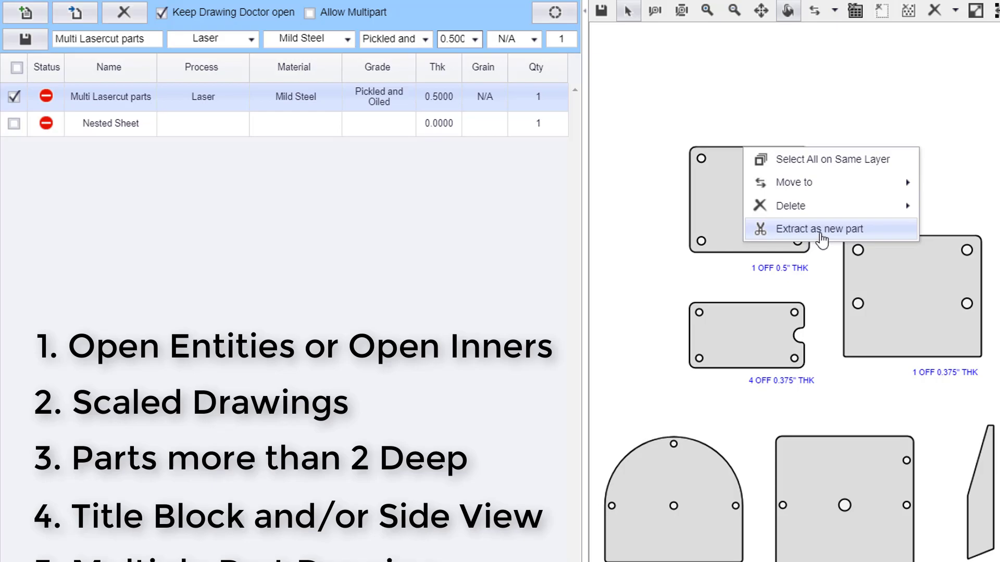
pyautogui.click(819, 232)
pyautogui.click(899, 227)
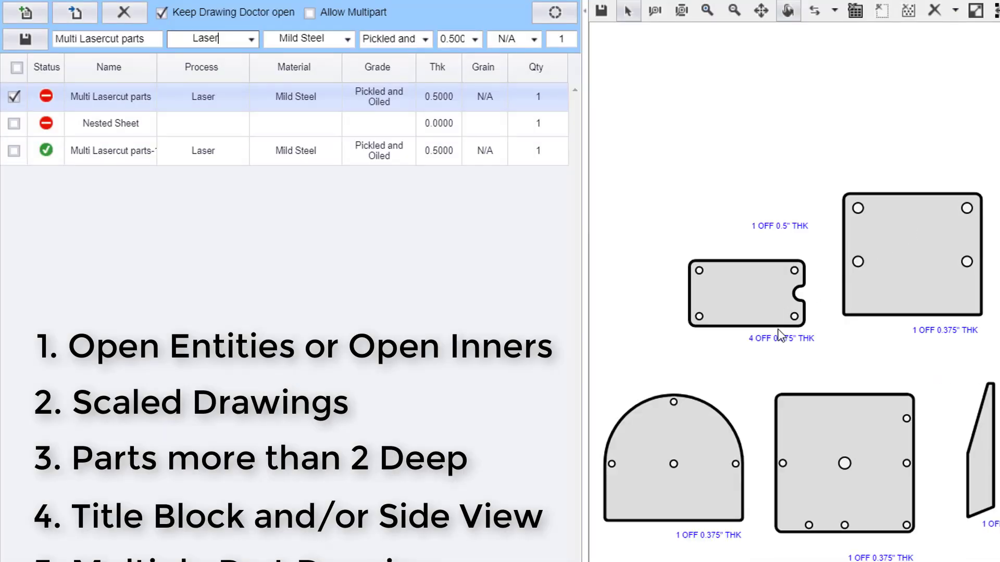
# - Save the Multi Lasercut parts drawing with thickness 0.3750 and quantity 4
pyautogui.click(473, 42)
pyautogui.click(464, 183)
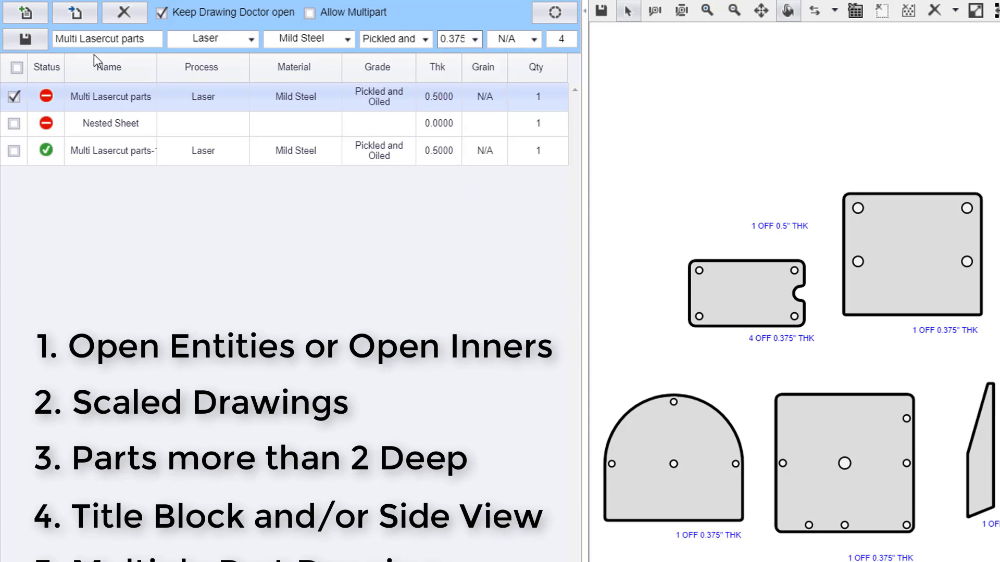
pyautogui.click(24, 41)
# - Extract the notched plate labelled 4 OFF 0.375" THK as a new part named Multi Lasercut parts-2
pyautogui.click(754, 326)
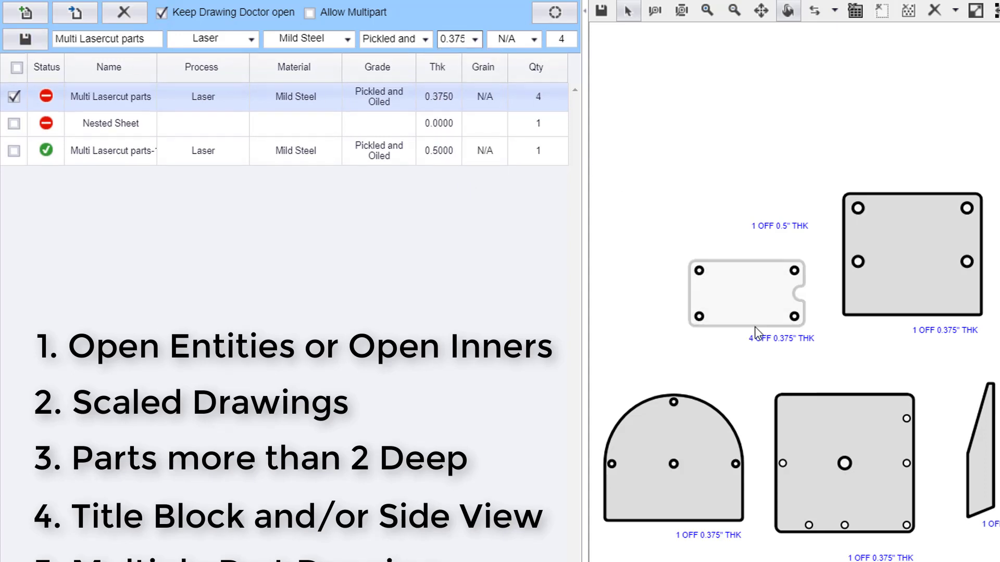
pyautogui.rightClick(755, 327)
pyautogui.click(827, 410)
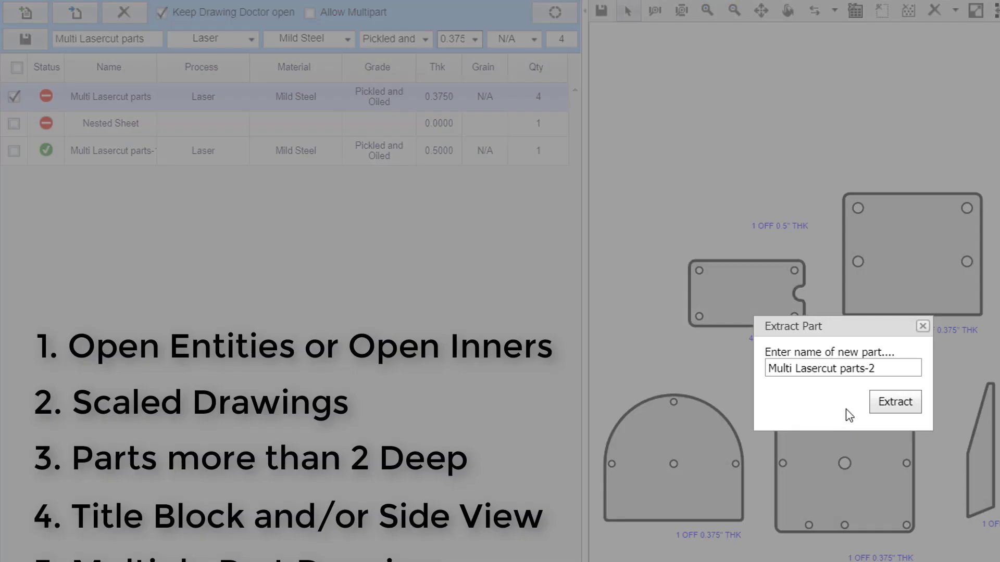
pyautogui.click(892, 406)
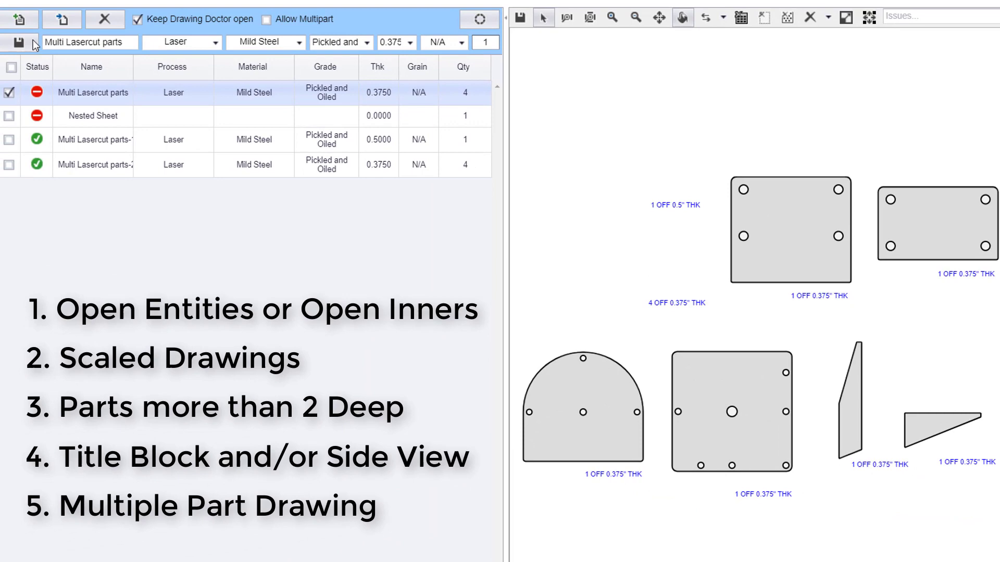
# - Save the Multi Lasercut parts drawing with quantity 1 and extract all remaining parts under the name Multi Lasercut parts
pyautogui.click(18, 45)
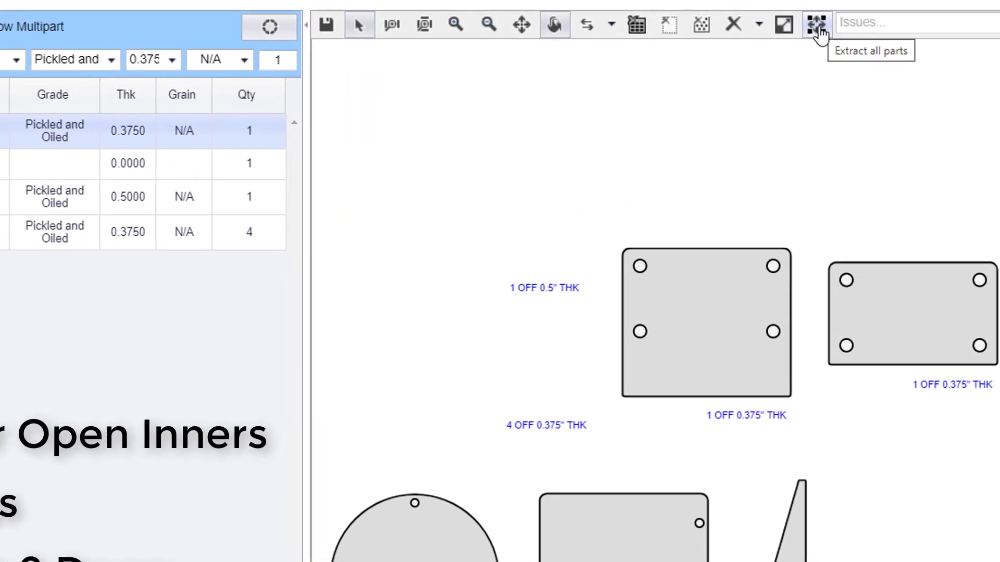
pyautogui.click(869, 19)
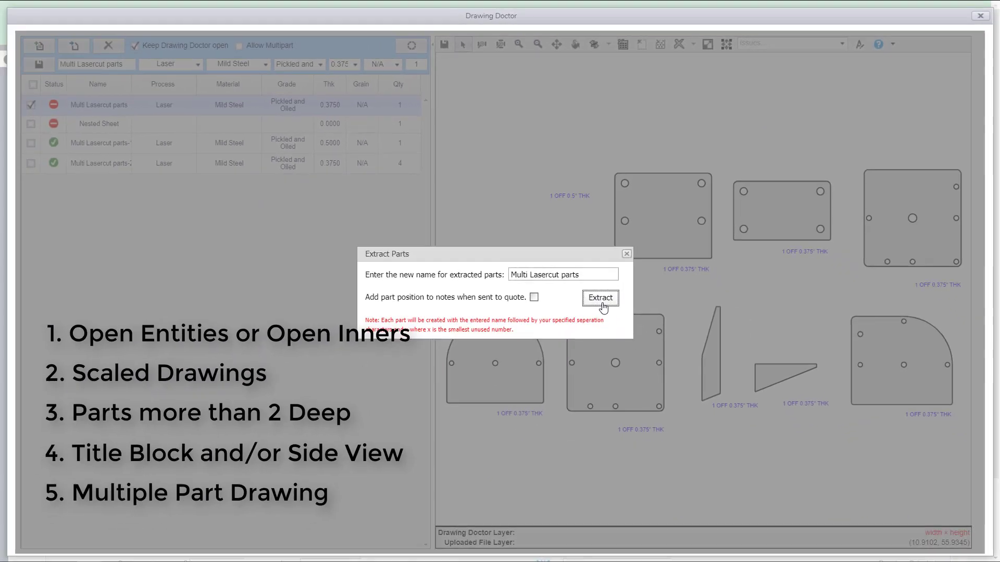
pyautogui.click(598, 466)
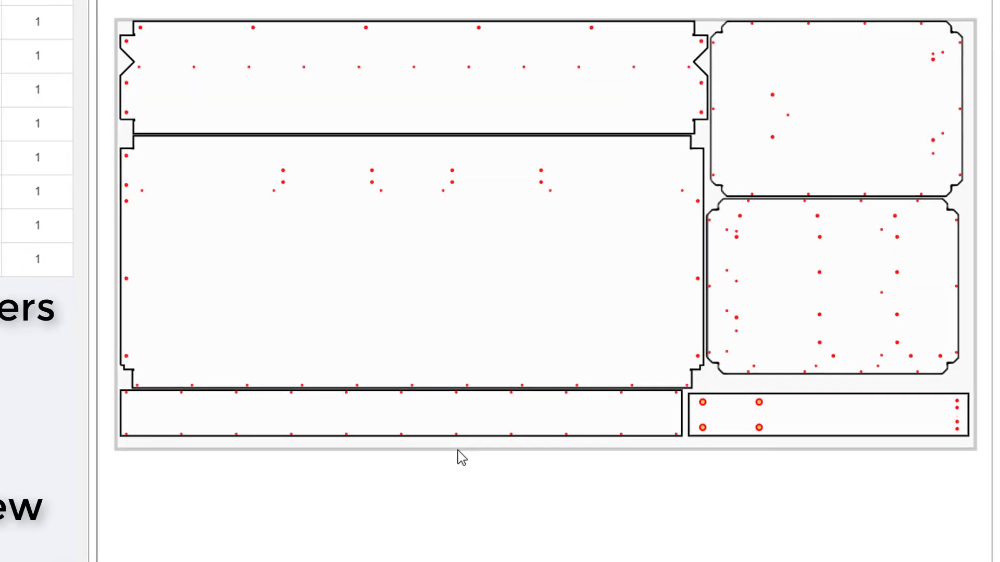
# - Delete only the outer sheet border around the nested parts in the Nested Sheet drawing
pyautogui.rightClick(440, 463)
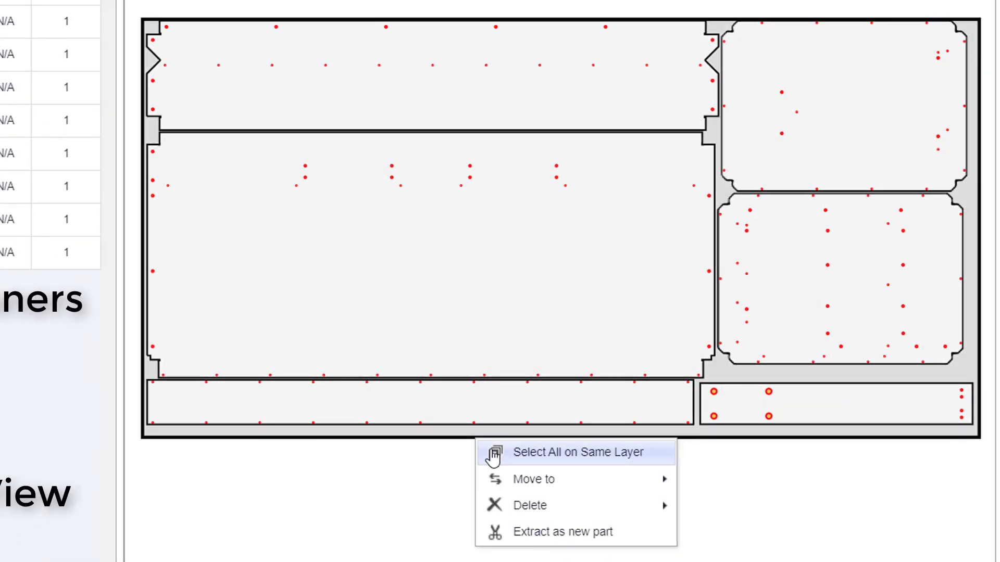
pyautogui.moveTo(486, 510)
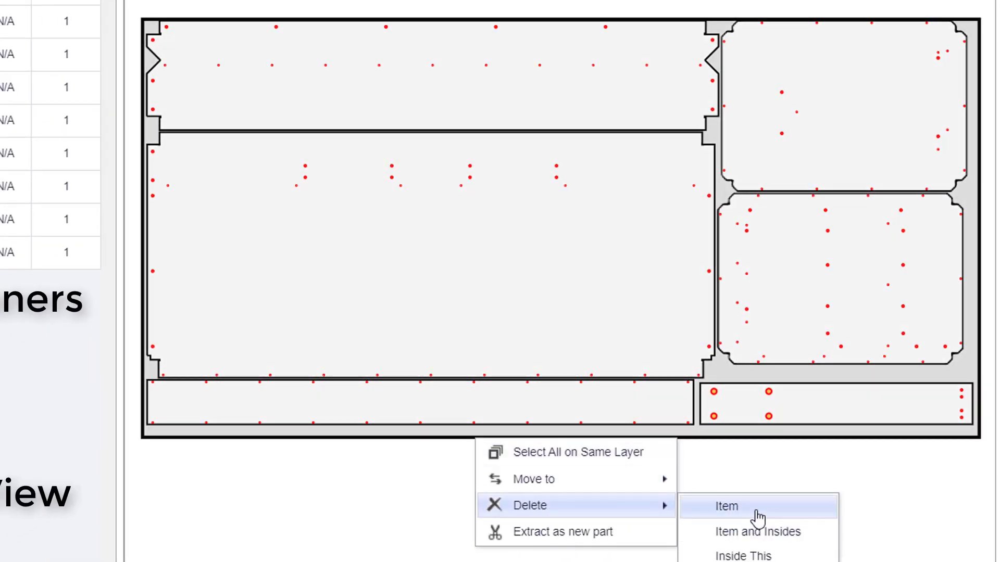
pyautogui.click(758, 513)
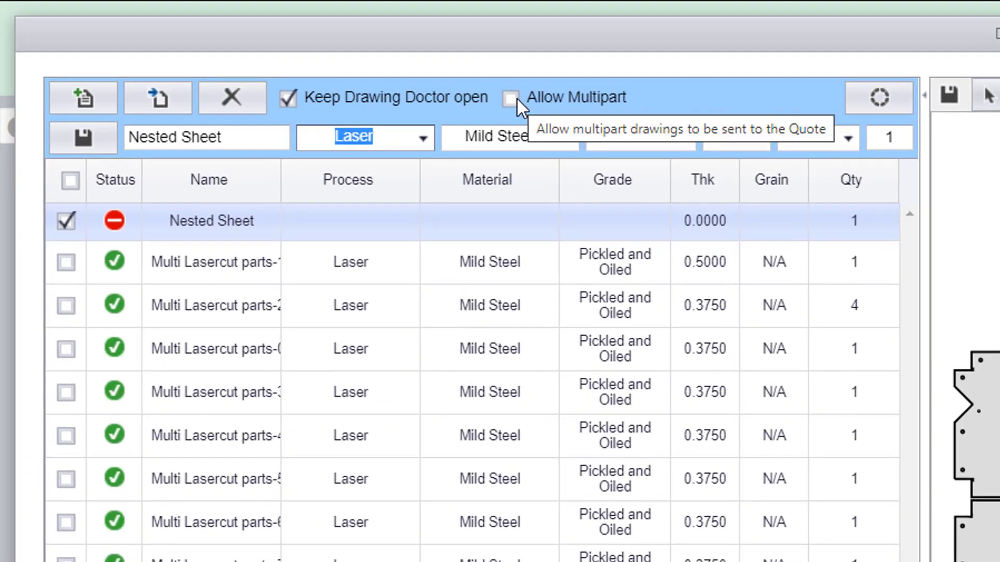
# - Allow the Nested Sheet to be sent to the quote as a multipart drawing
pyautogui.click(517, 99)
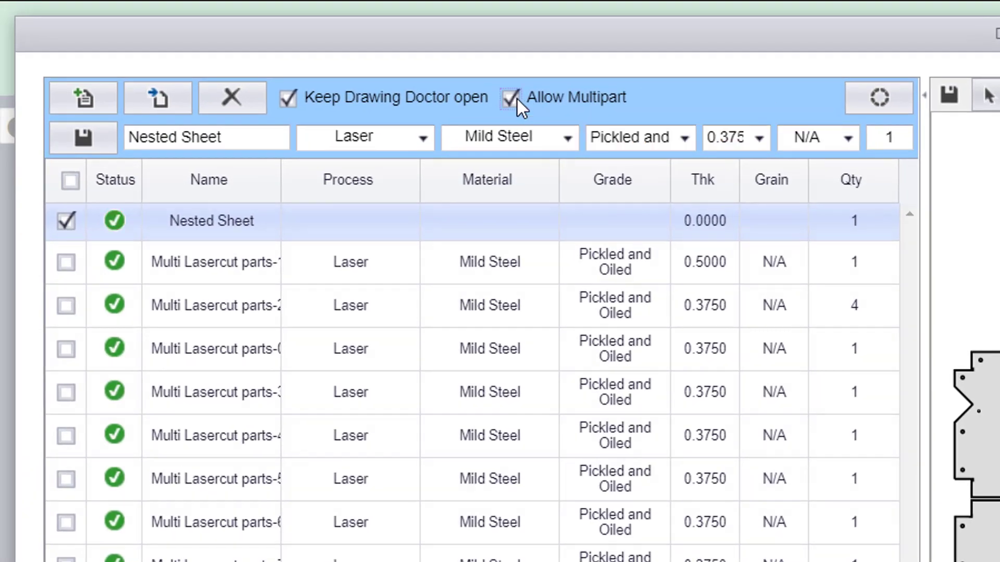
pyautogui.click(760, 141)
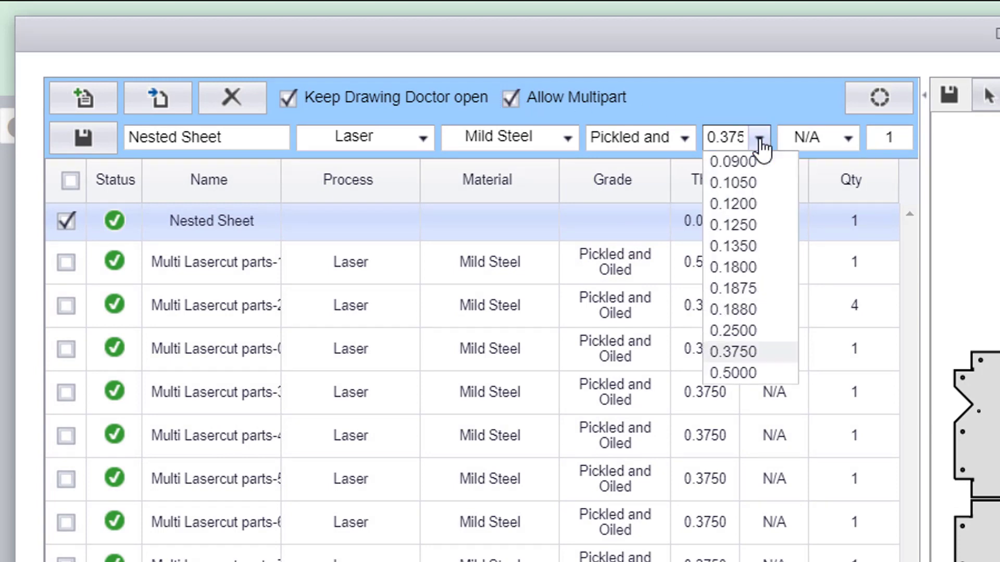
pyautogui.click(760, 141)
# - Save the Nested Sheet as Stainless Steel, grade 304 #4, with thickness 0.1200 and quantity 1
pyautogui.click(566, 141)
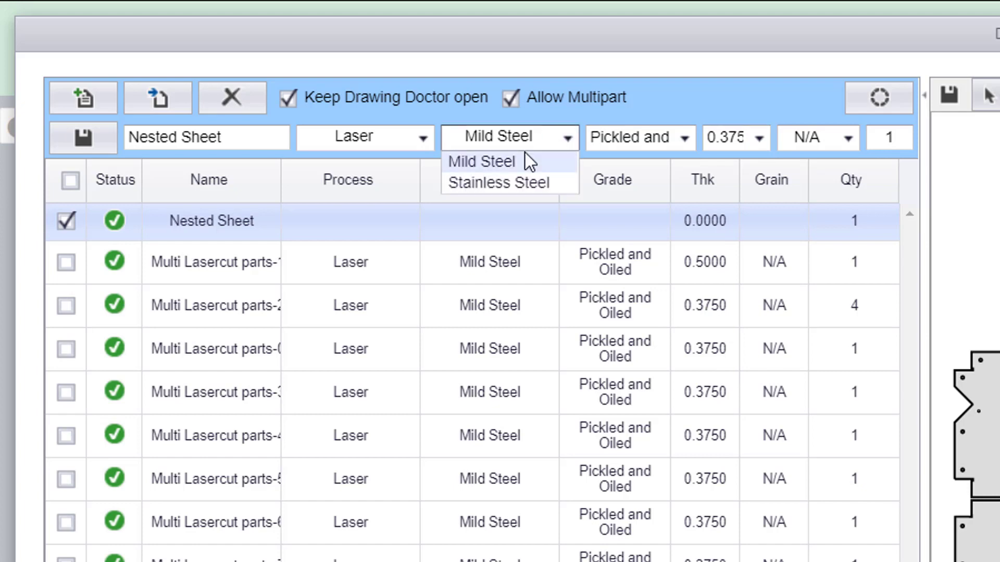
pyautogui.click(515, 182)
pyautogui.click(680, 138)
pyautogui.click(760, 141)
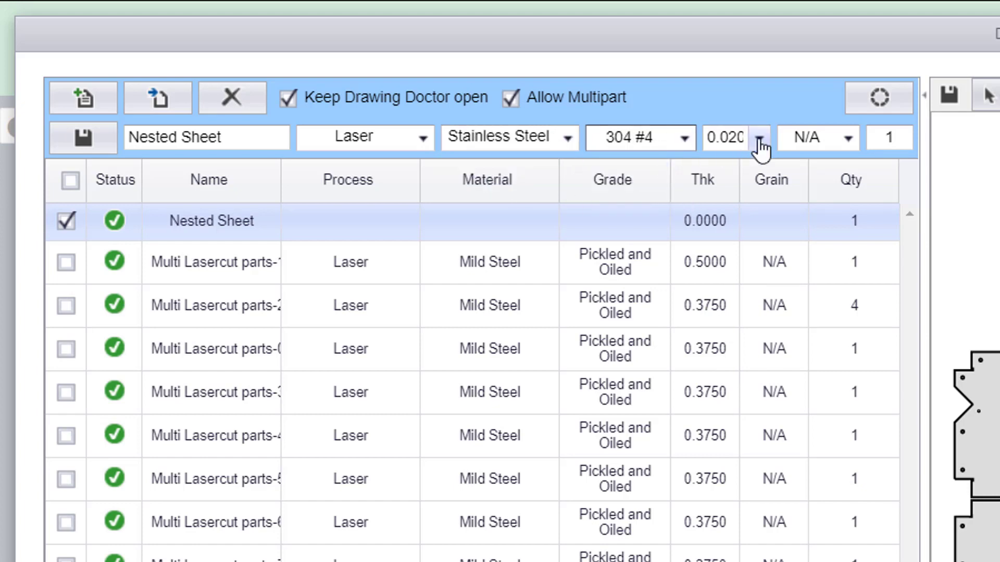
pyautogui.click(760, 140)
pyautogui.click(746, 290)
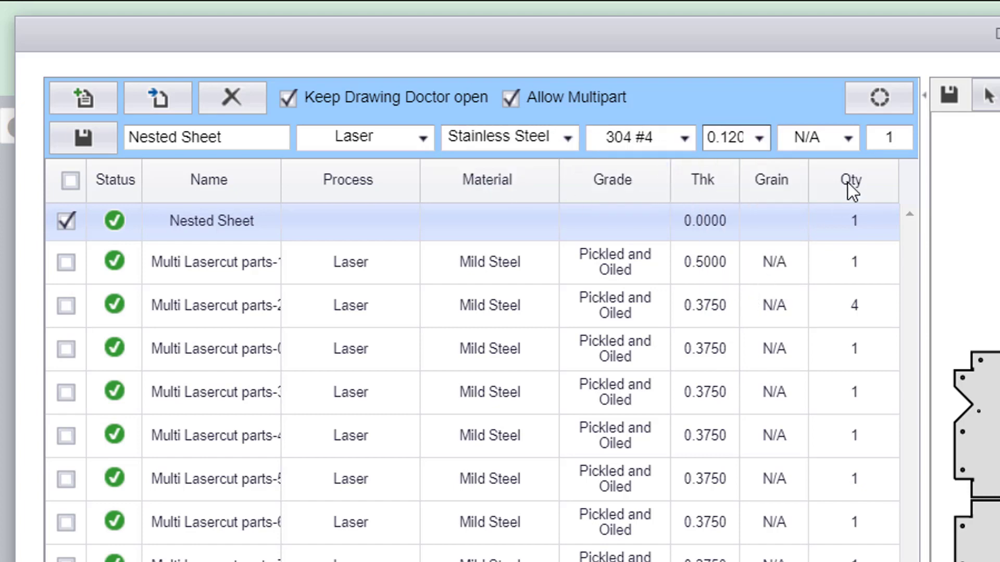
pyautogui.click(67, 139)
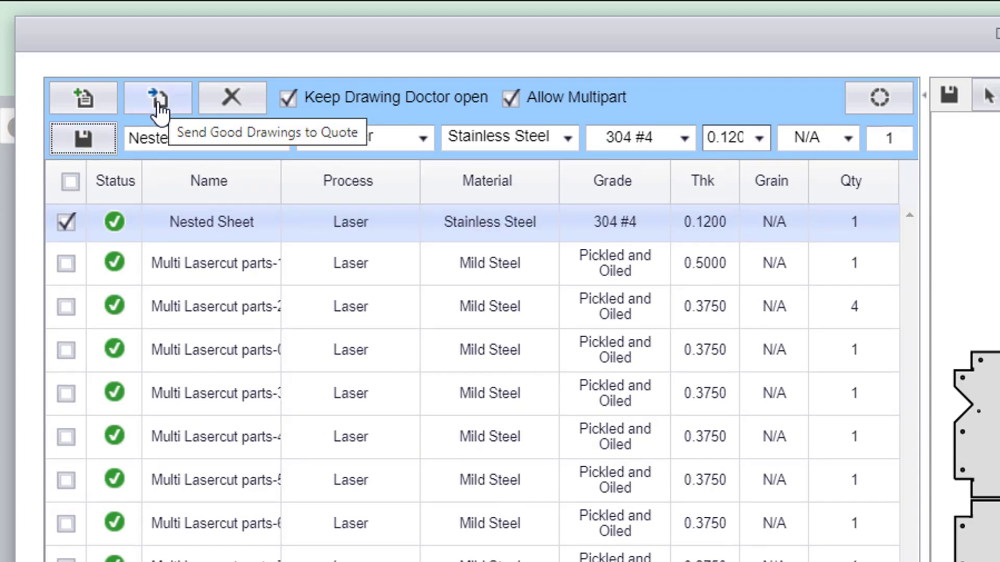
# - Send the good drawings to the quote and open the enlarged drawing of the Nested Sheet line
pyautogui.click(159, 107)
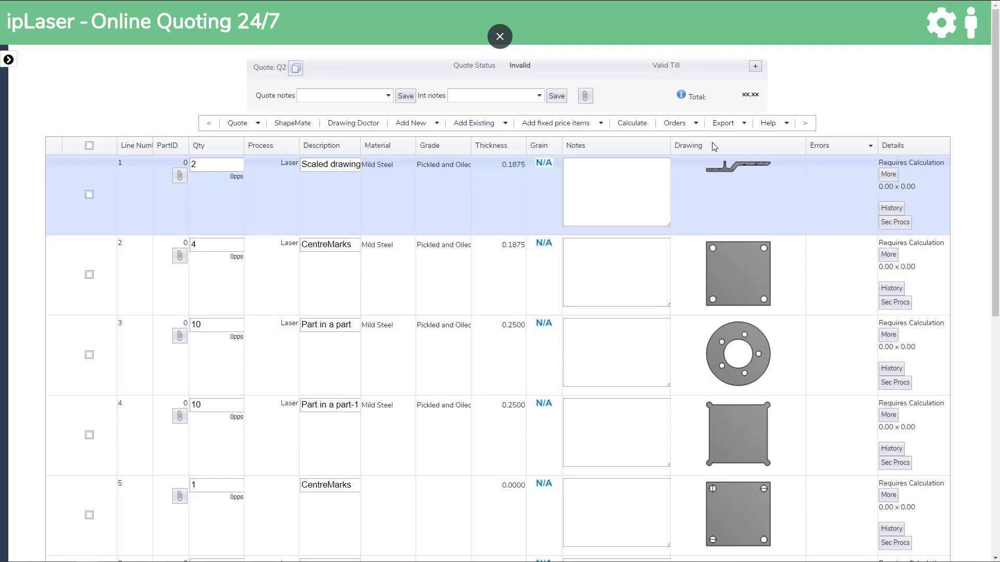
pyautogui.scroll(-8, 618, 237)
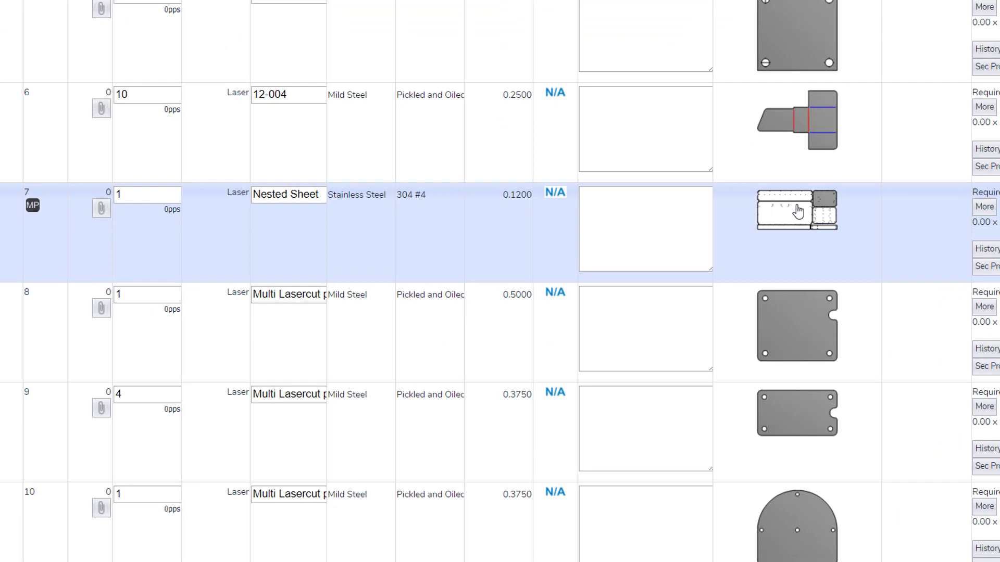
pyautogui.click(740, 224)
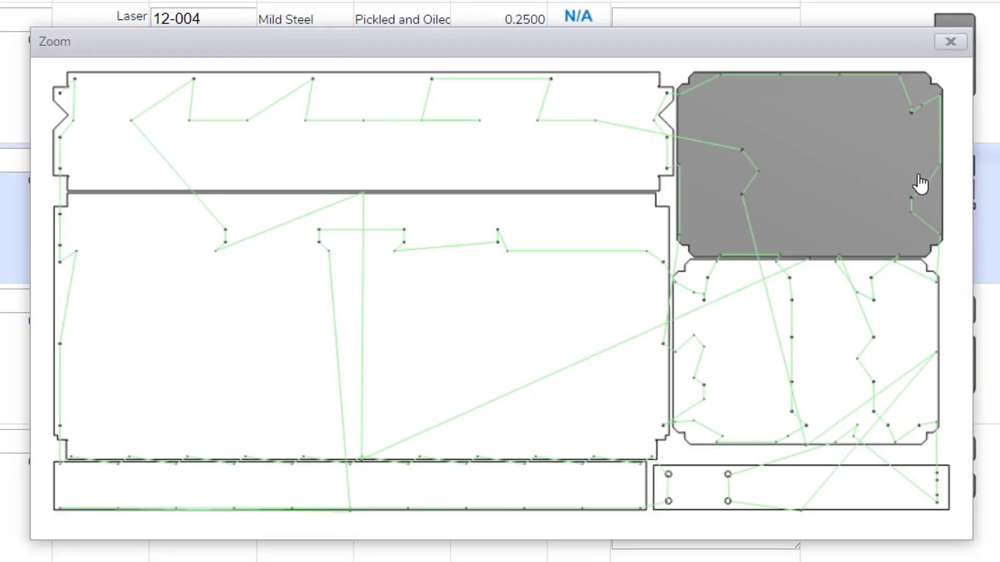